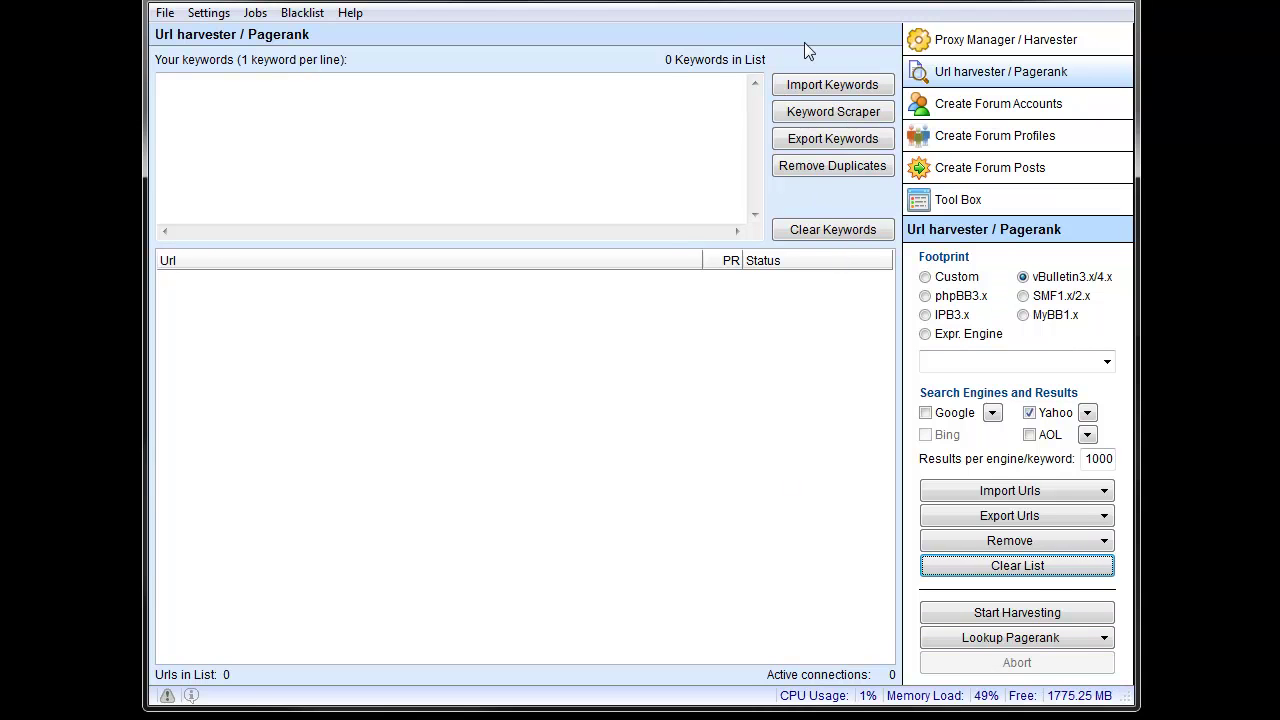
# - Enter the keywords "Test" and "Keyword 1" on separate lines of the keyword list and copy both
pyautogui.click(551, 114)
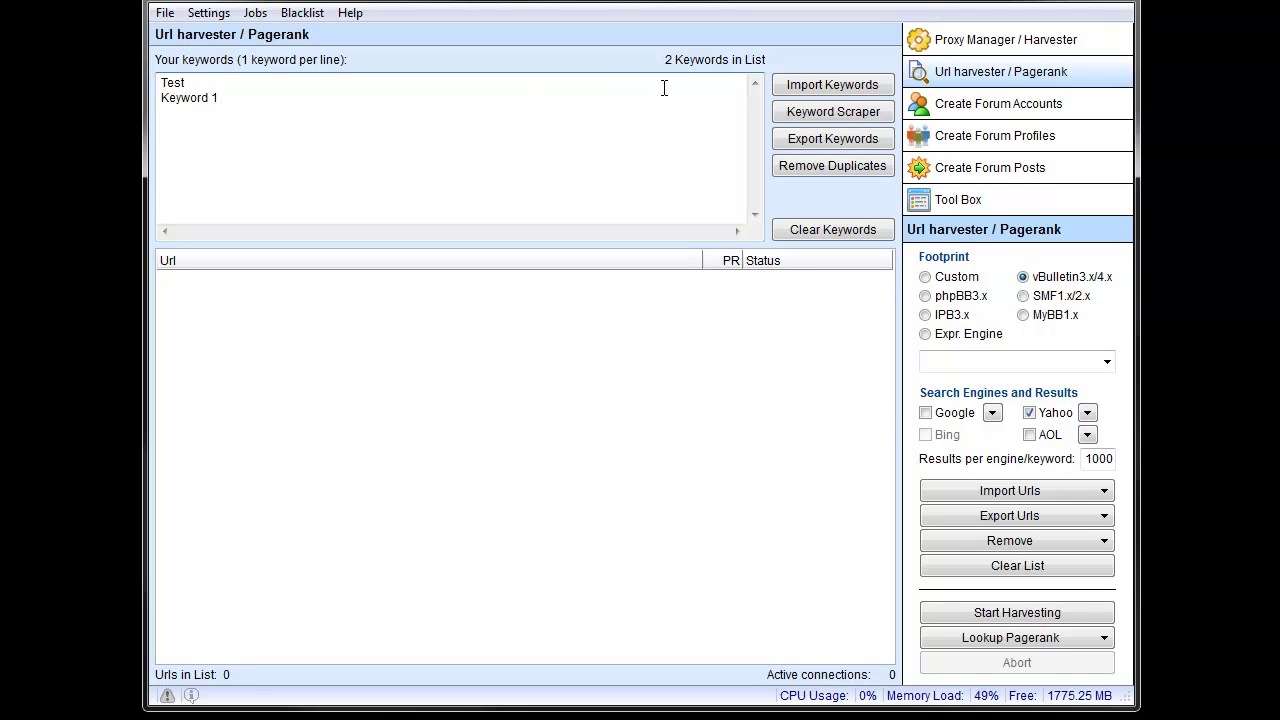
pyautogui.moveTo(364, 96); pyautogui.dragTo(140, 86)
pyautogui.rightClick(193, 89)
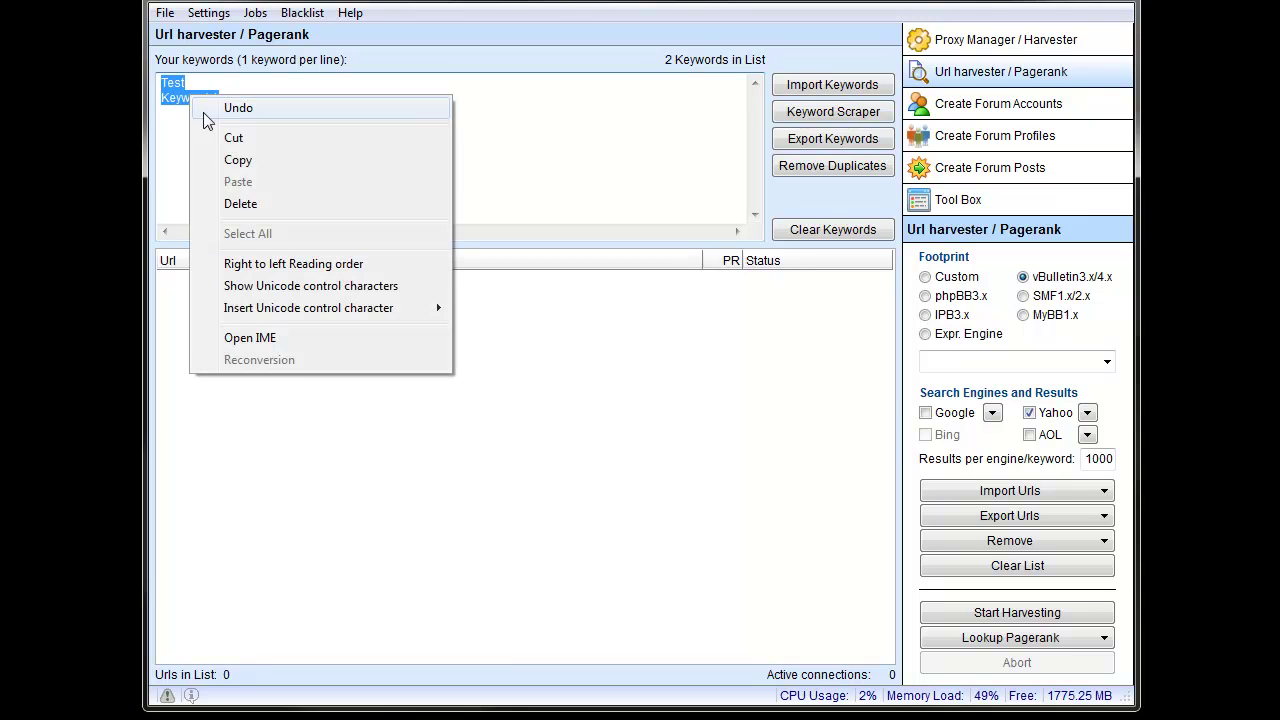
pyautogui.click(228, 159)
pyautogui.click(545, 140)
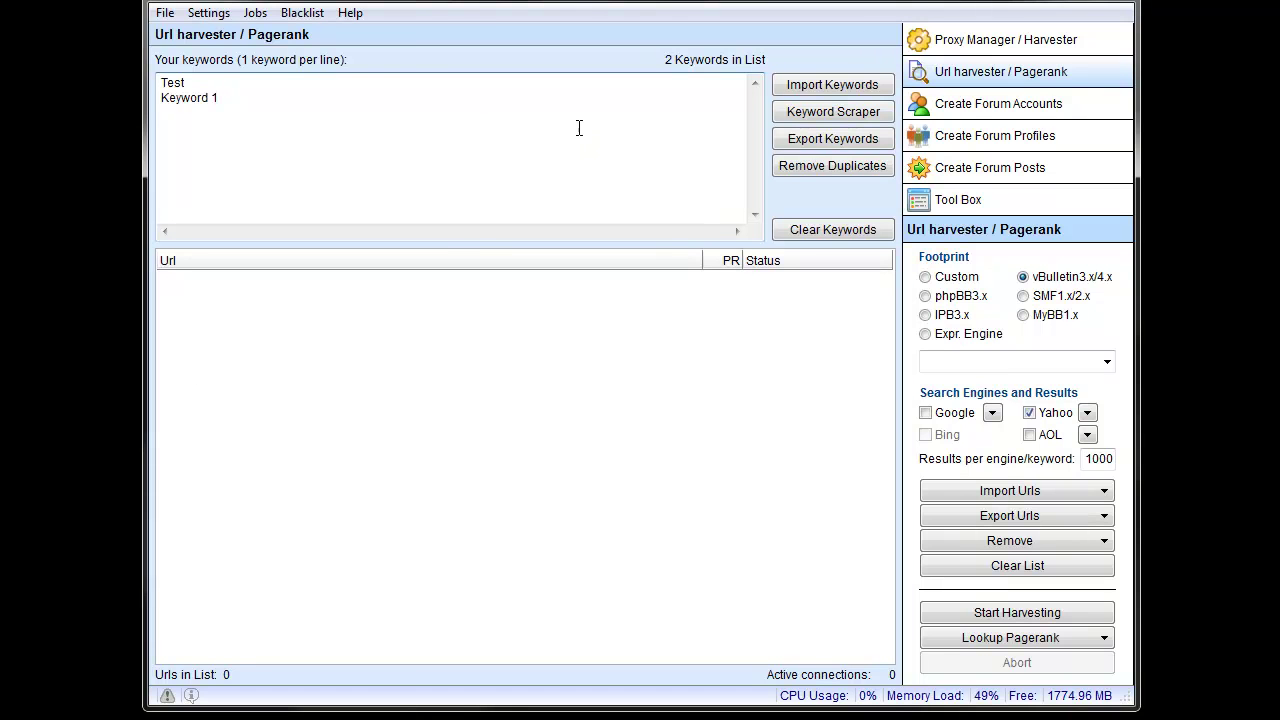
# - Import keywords from the keywords text file in the Keywords folder under Scrapeboard's Elements
pyautogui.click(826, 86)
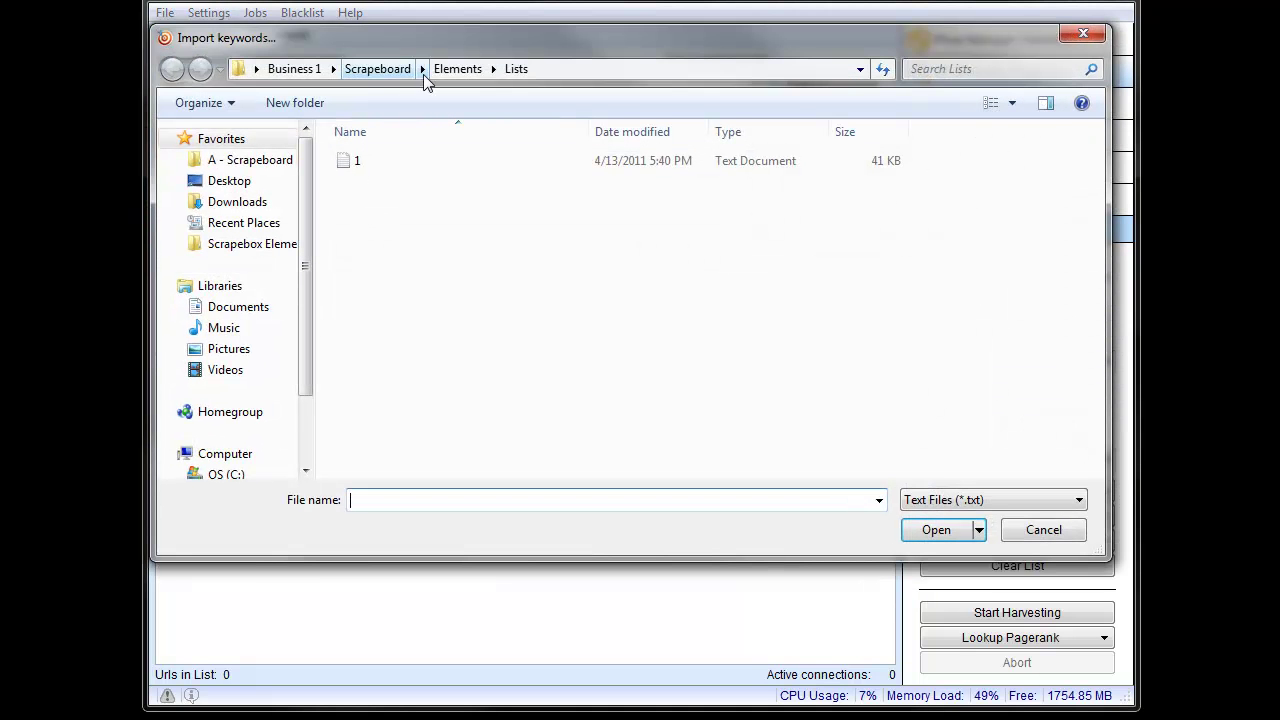
pyautogui.click(454, 69)
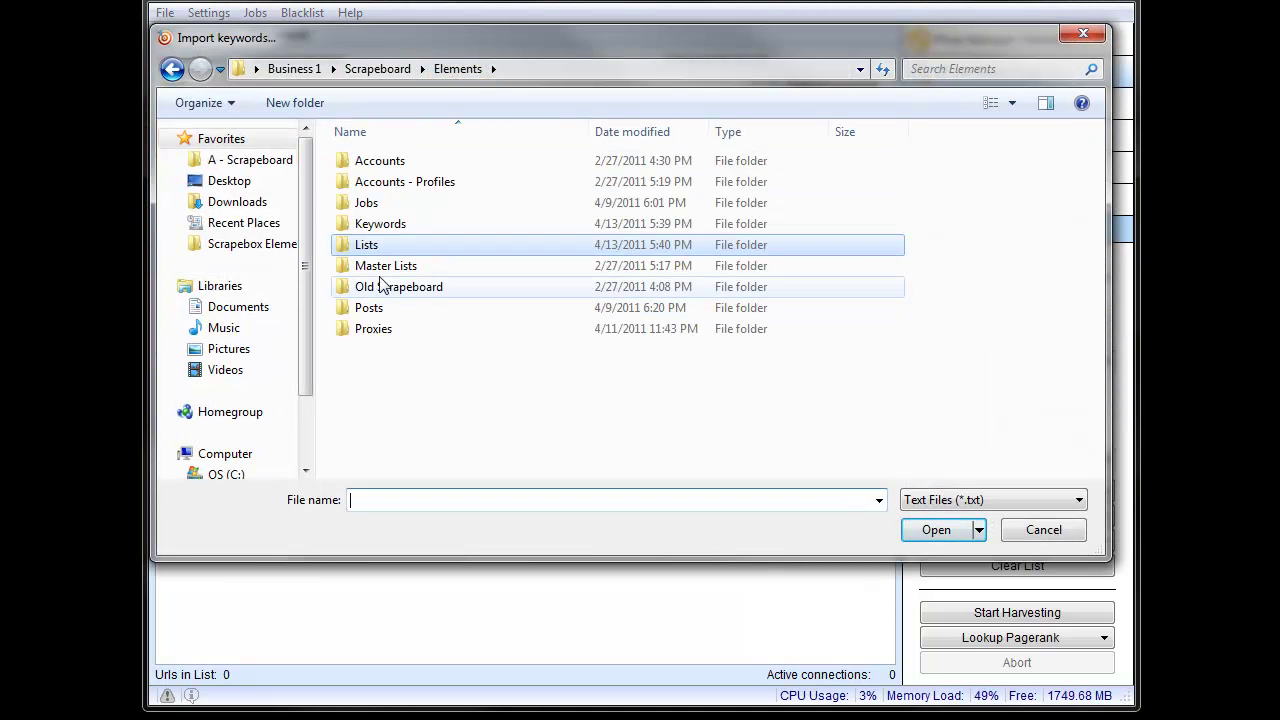
pyautogui.doubleClick(387, 228)
pyautogui.doubleClick(386, 163)
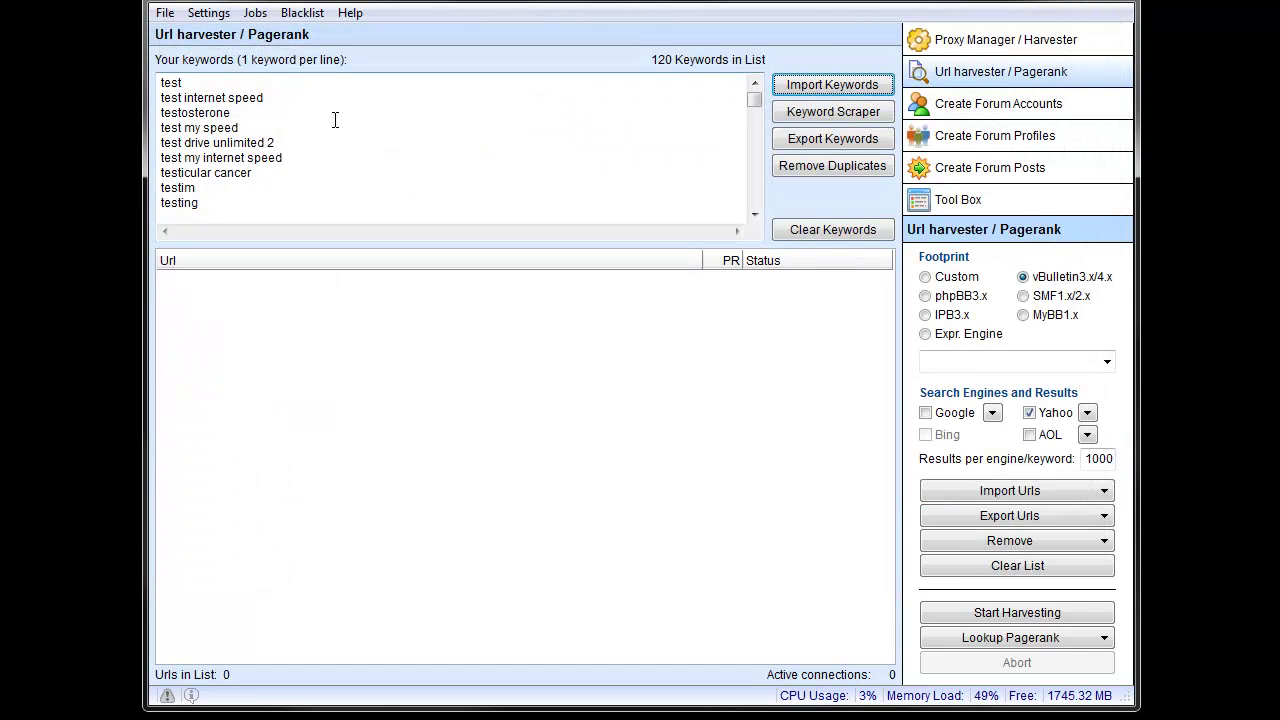
# - Open the keyword export and cancel it, and remove the duplicates from the keyword list
pyautogui.click(820, 143)
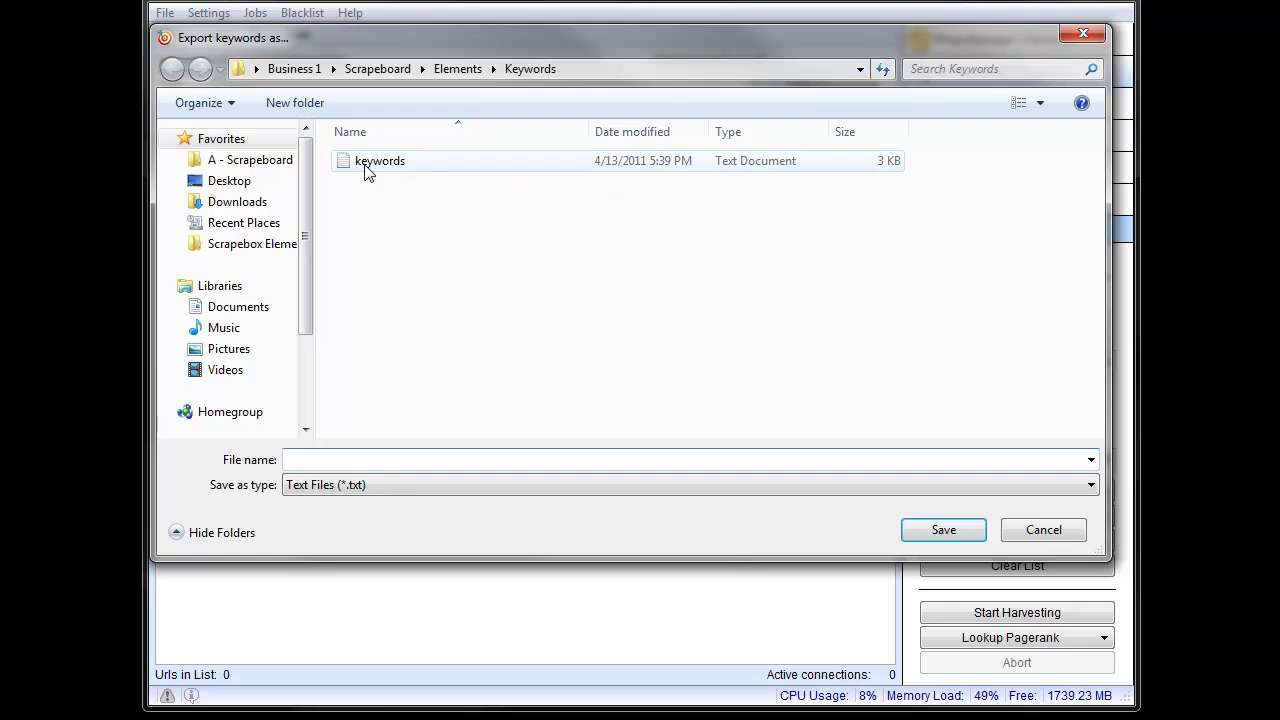
pyautogui.click(1070, 532)
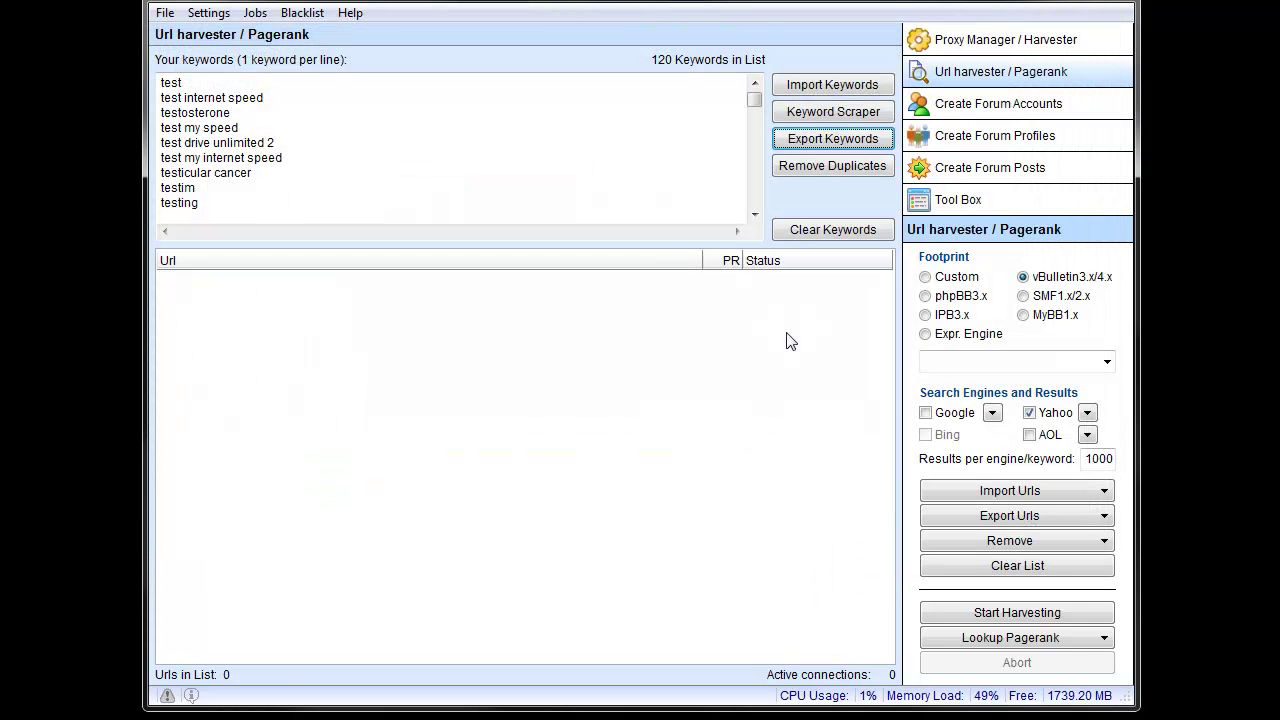
pyautogui.click(820, 167)
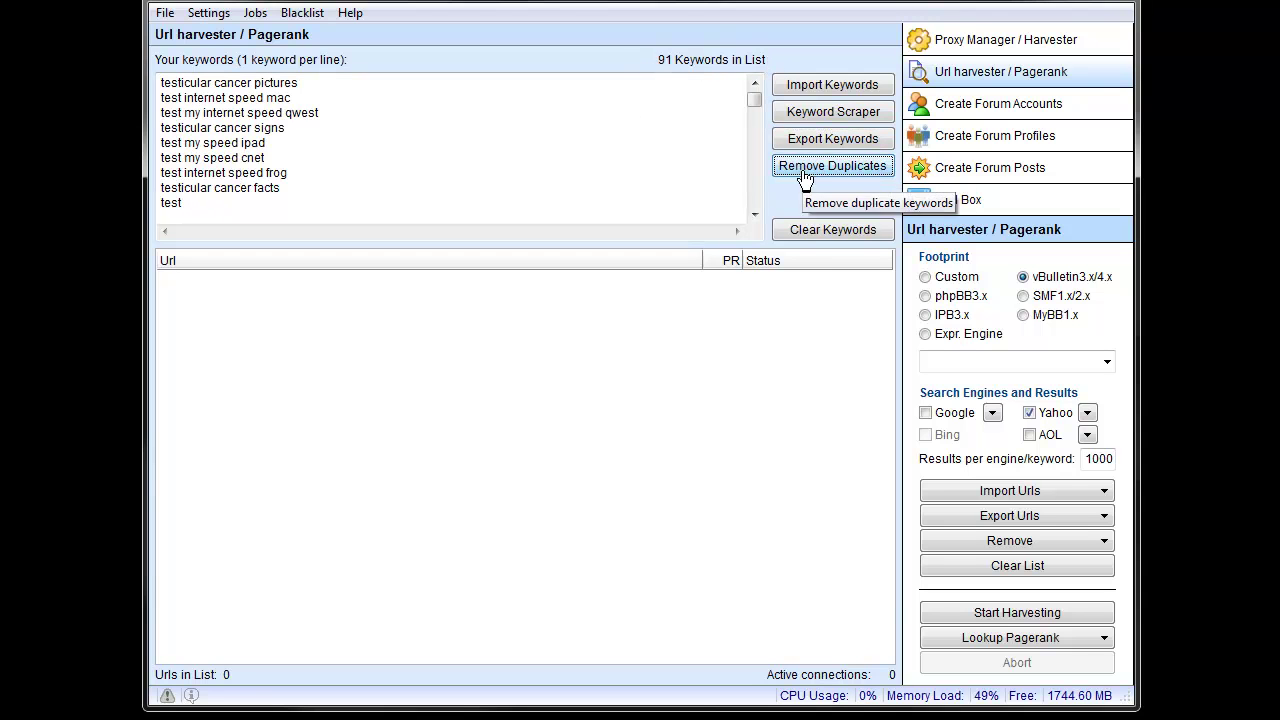
# - Scrape keywords from Google Suggest in the Keyword Scraper using the root keyword "test", and stop the scraping
pyautogui.click(826, 114)
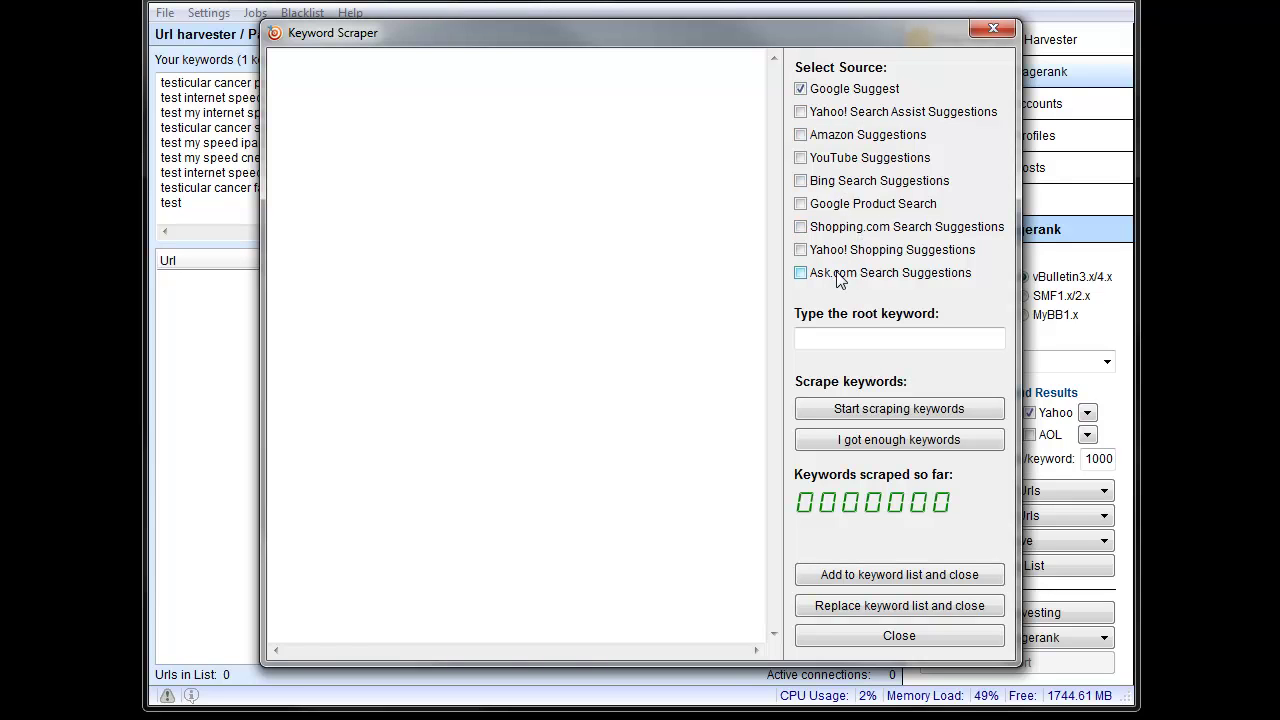
pyautogui.click(828, 337)
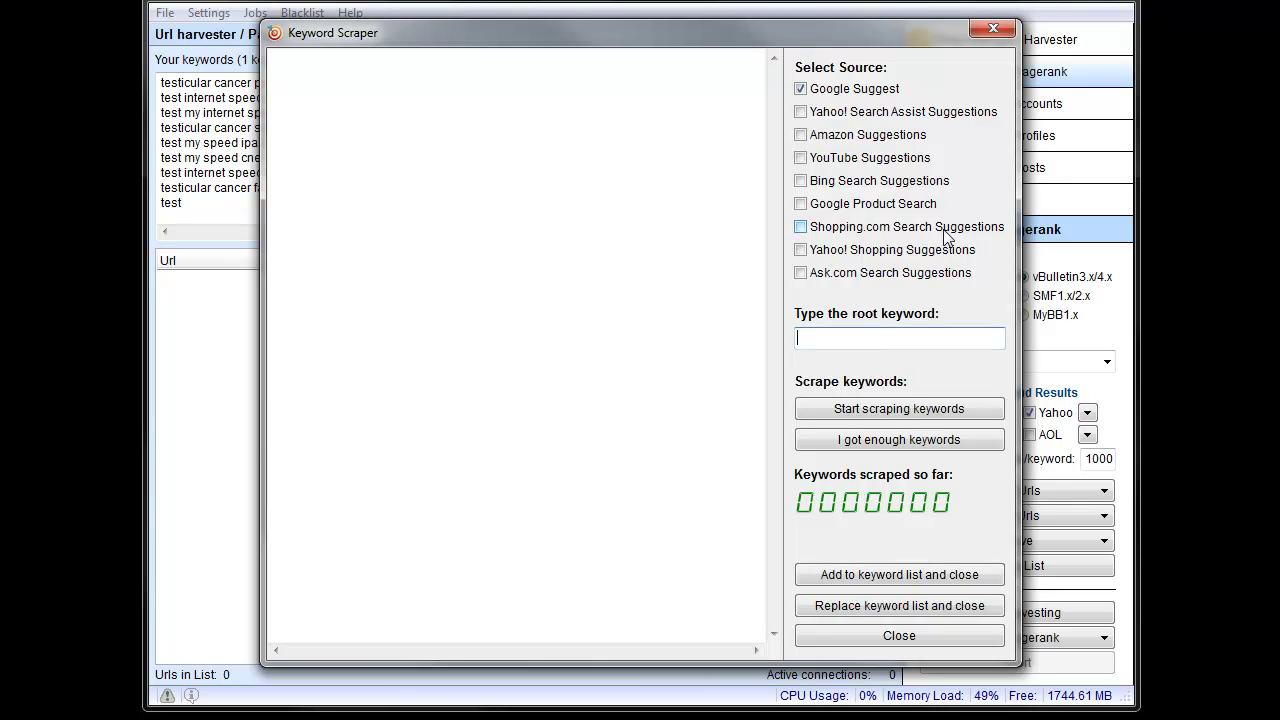
pyautogui.write('test')
pyautogui.click(898, 409)
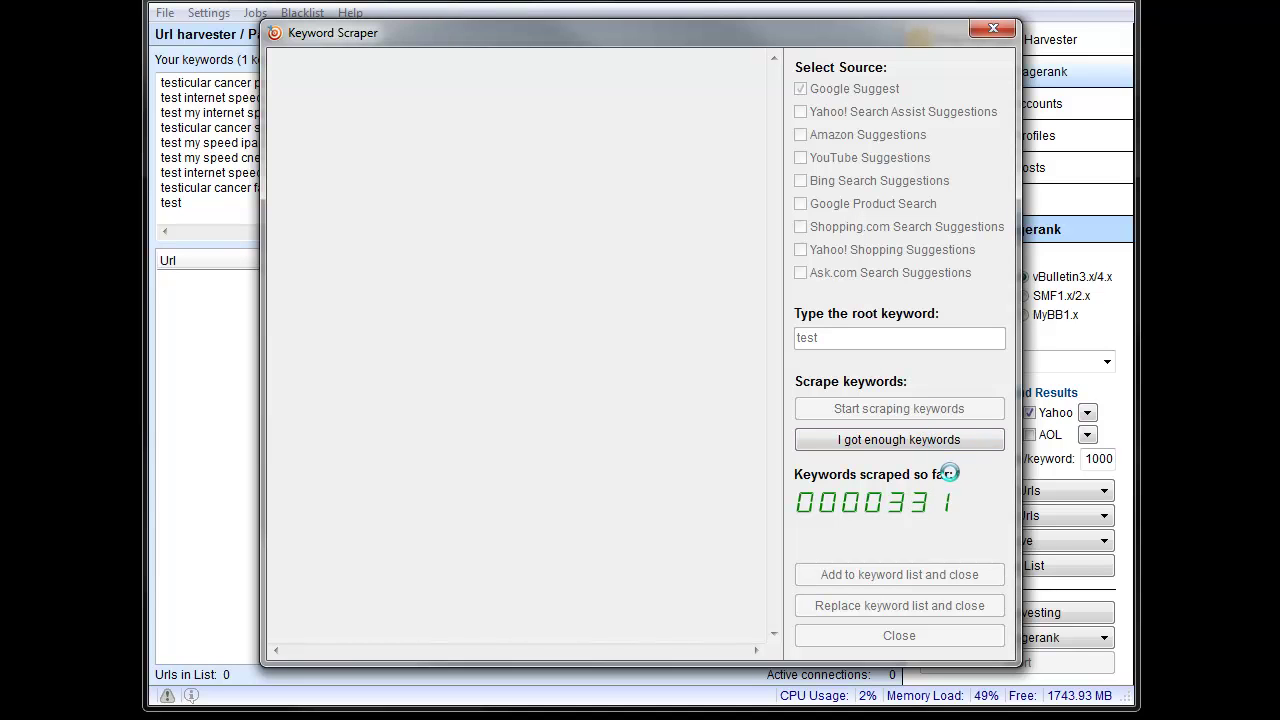
pyautogui.click(889, 438)
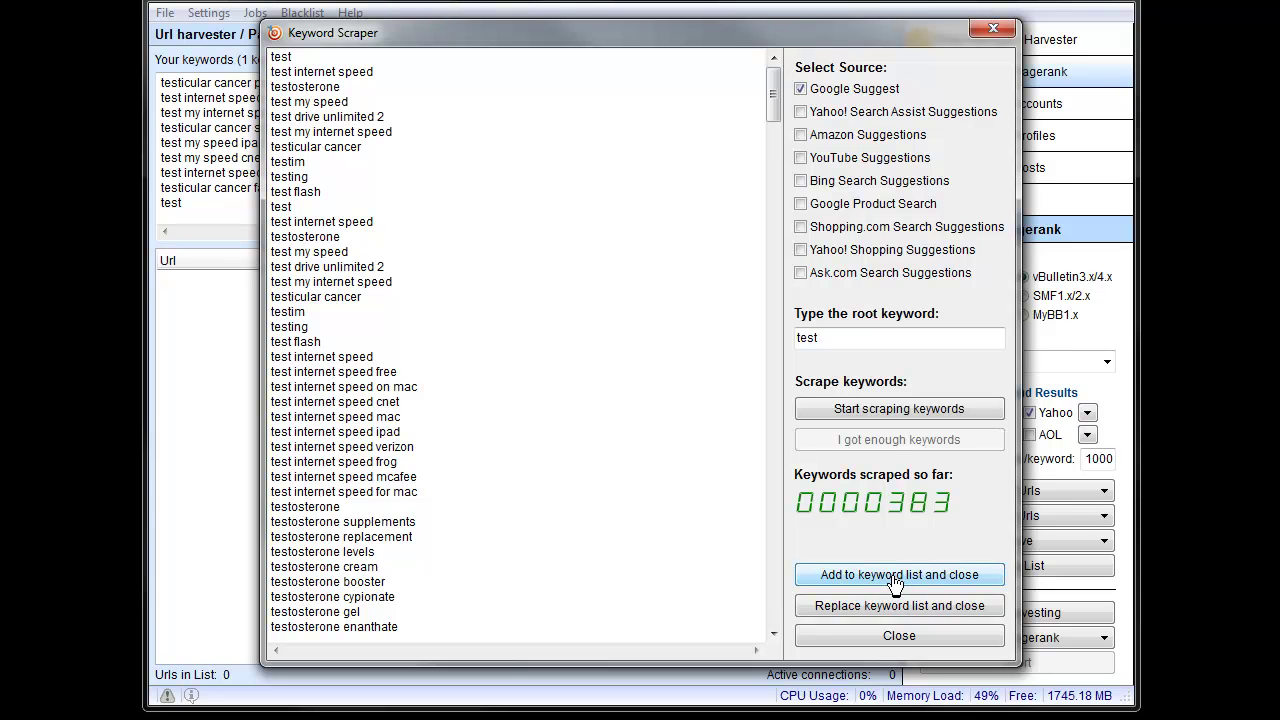
# - Replace the current keyword list with the scraped keywords and remove the duplicates from it
pyautogui.moveTo(560, 38); pyautogui.dragTo(1043, 4)
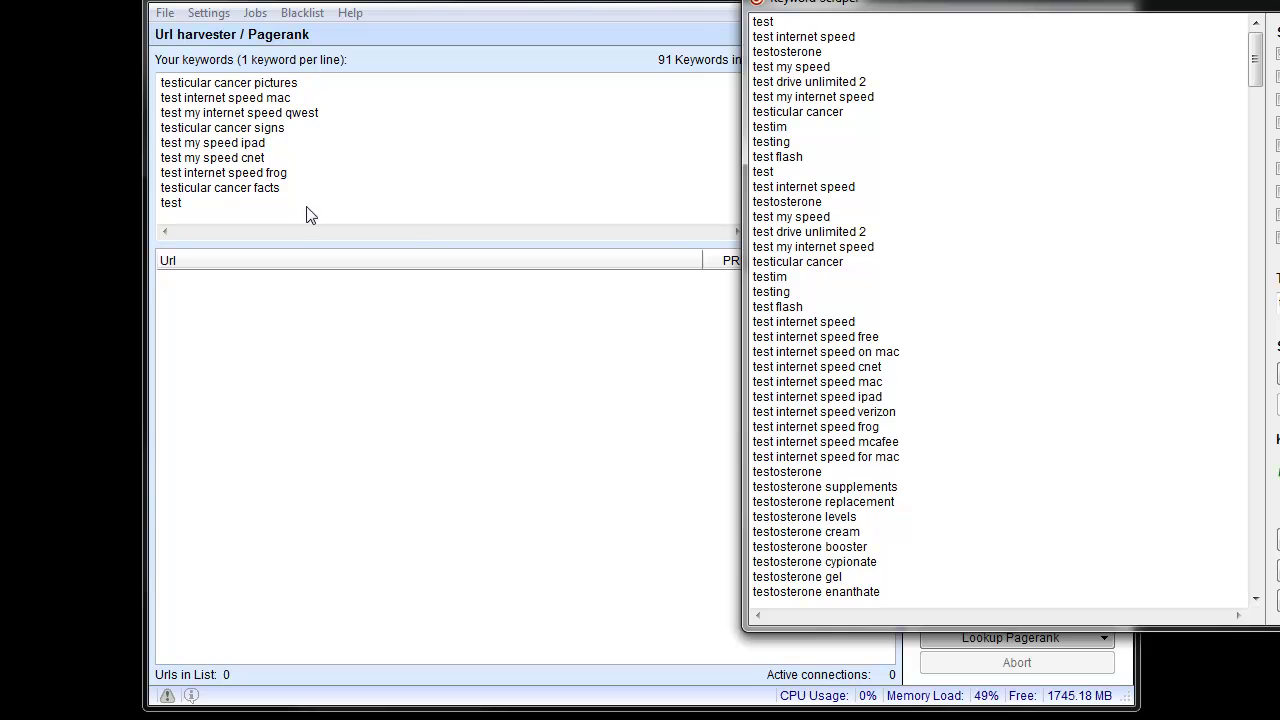
pyautogui.moveTo(955, 20); pyautogui.dragTo(650, 26)
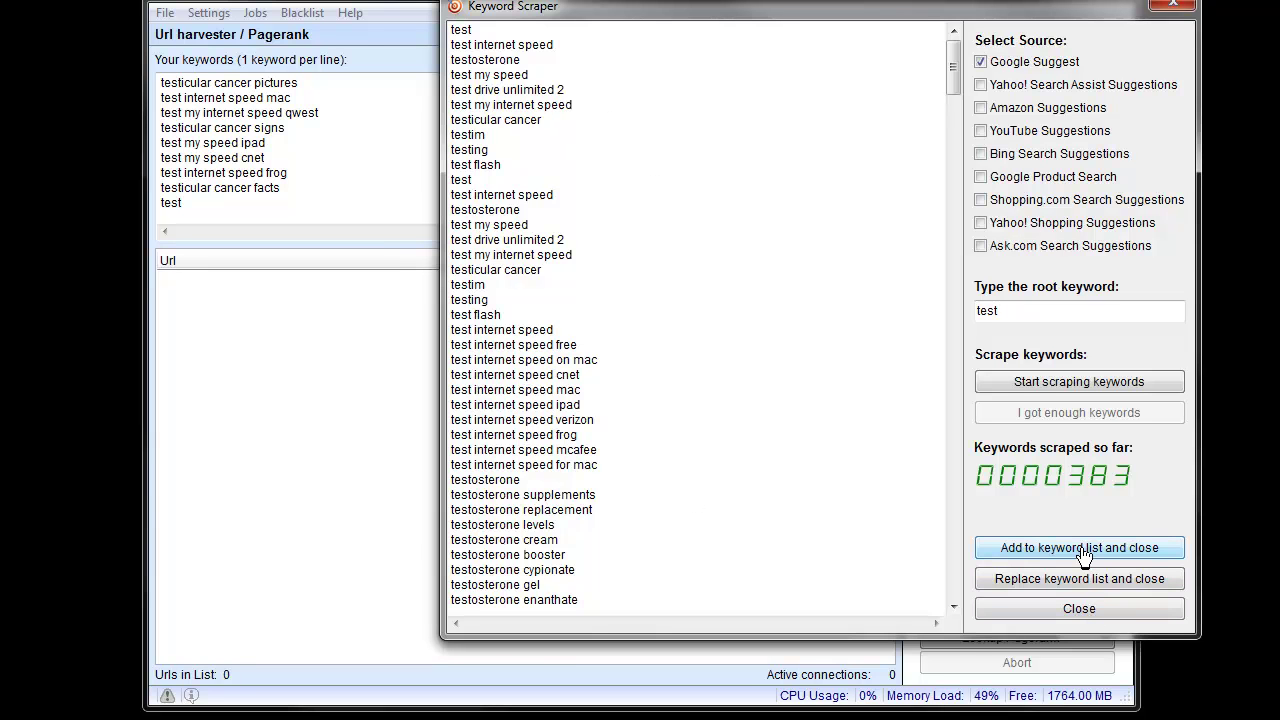
pyautogui.click(1042, 578)
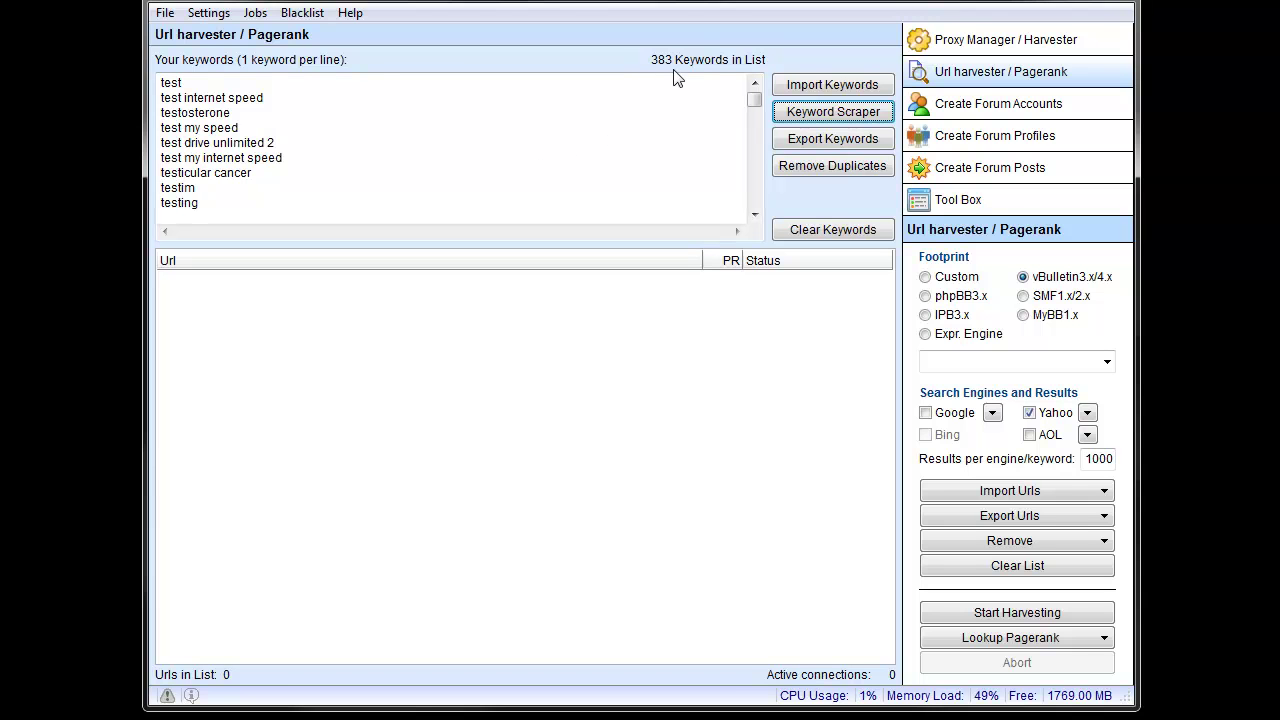
pyautogui.click(840, 178)
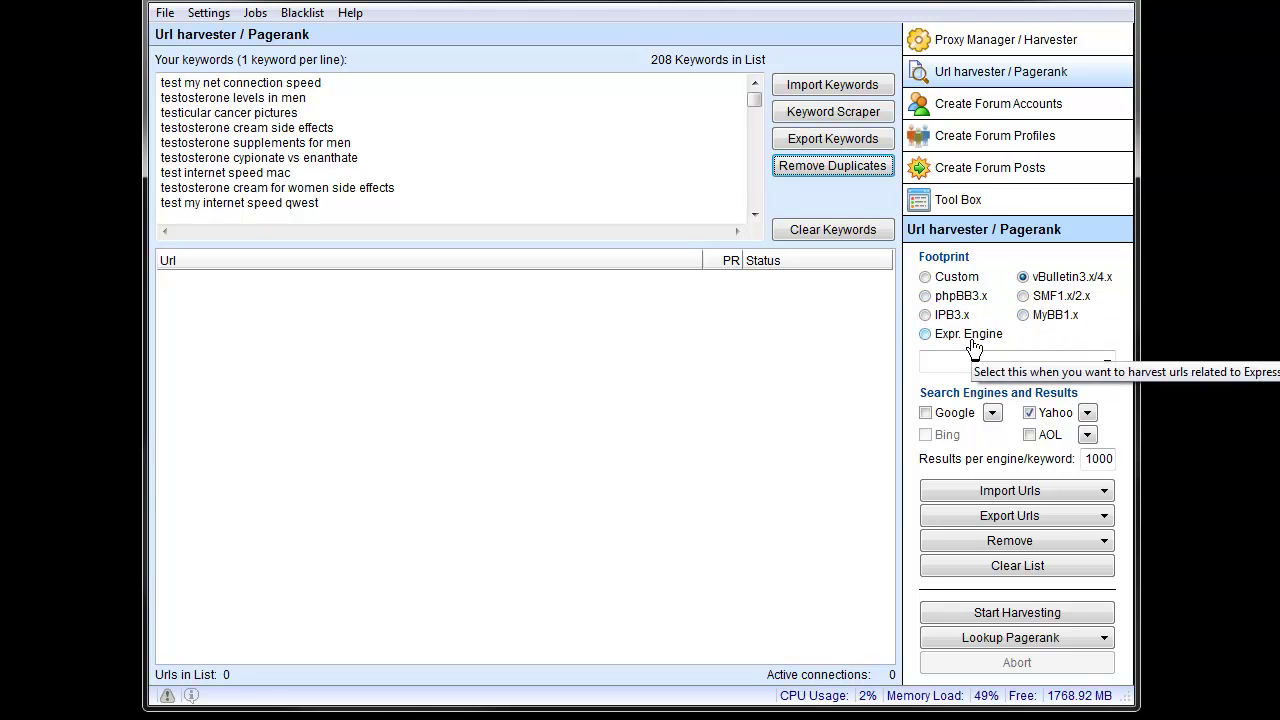
# - Set the harvesting footprint to Custom with the query "site:.edu car"
pyautogui.click(927, 281)
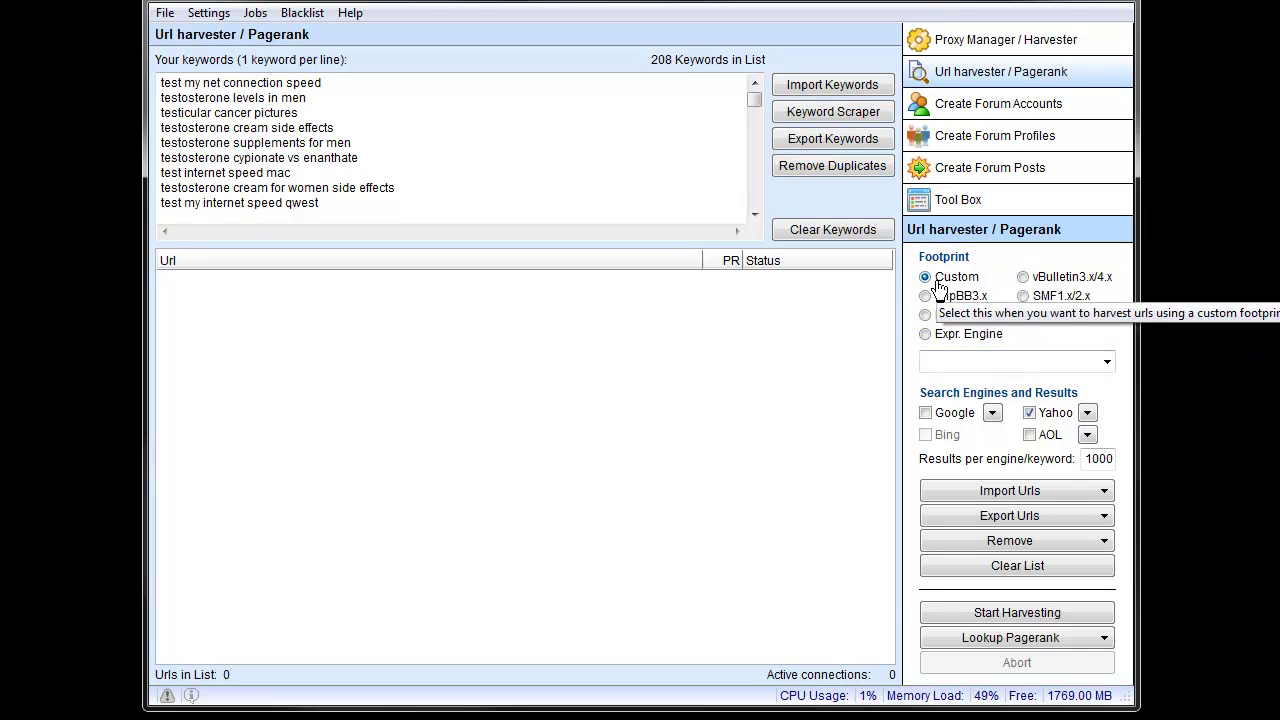
pyautogui.click(962, 360)
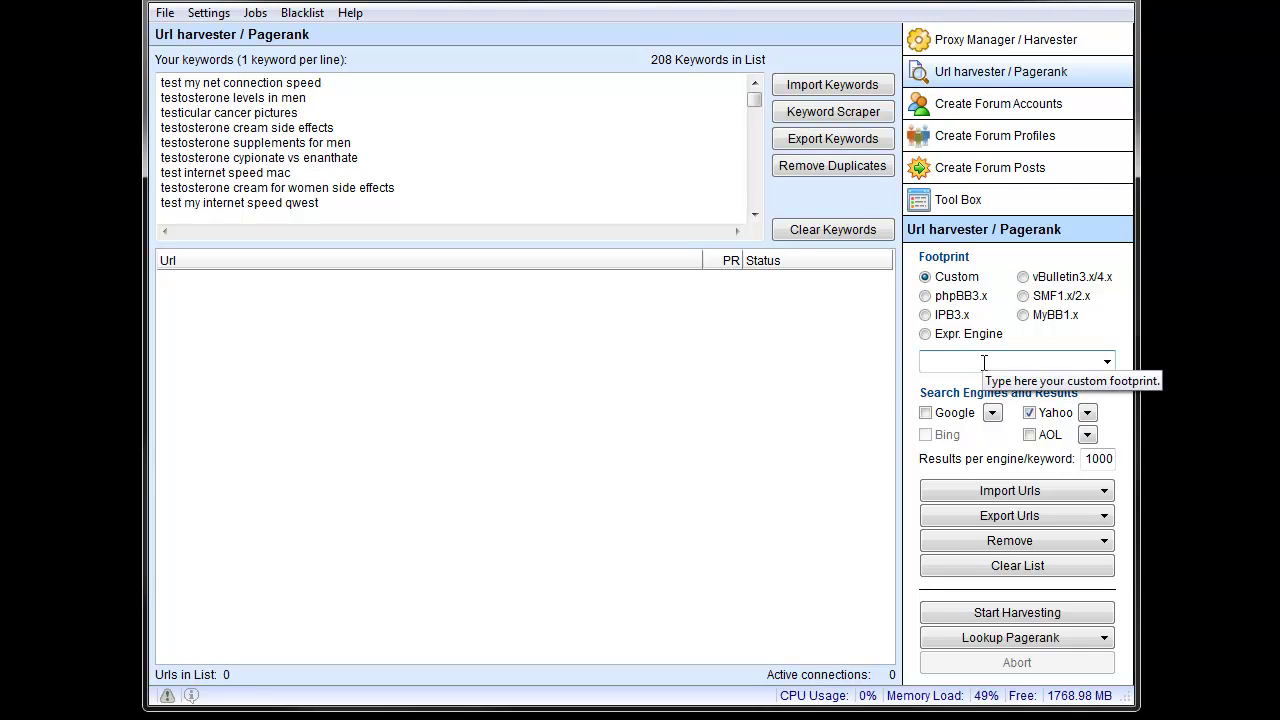
pyautogui.write('site:.edu car')
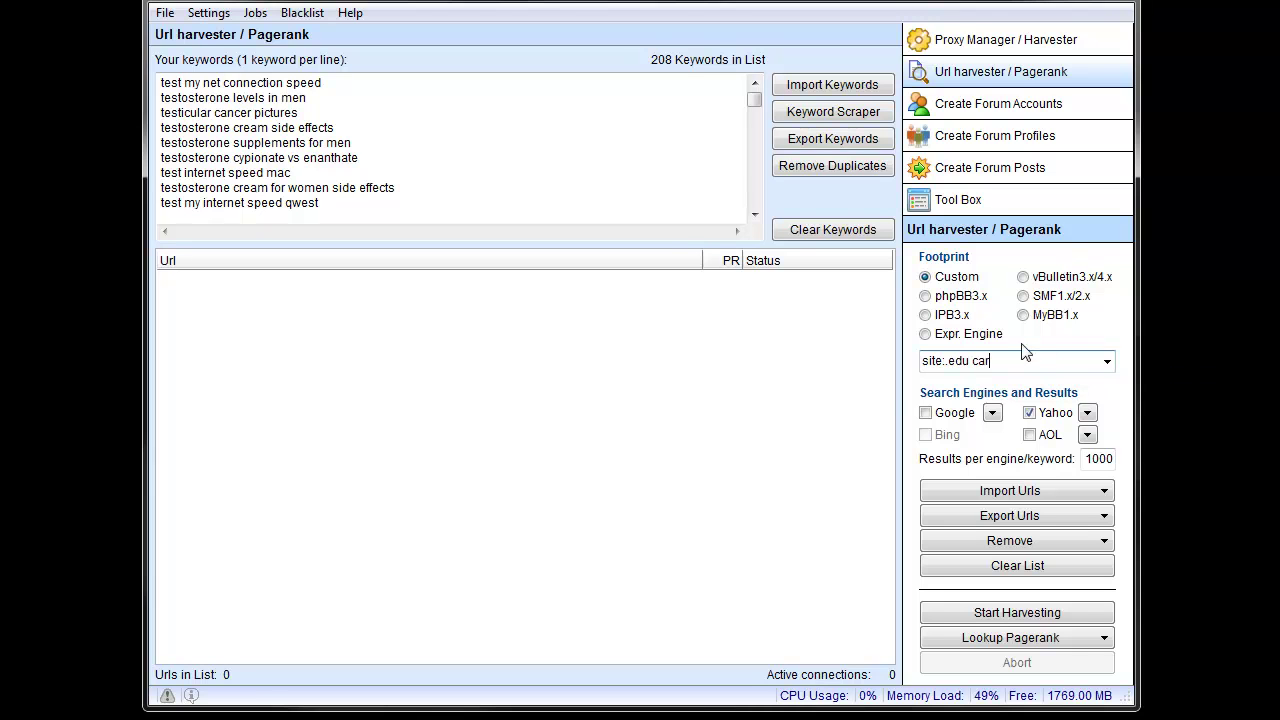
# - Switch the footprint to vBulletin3.x/4.x and clear the custom footprint text
pyautogui.click(1023, 277)
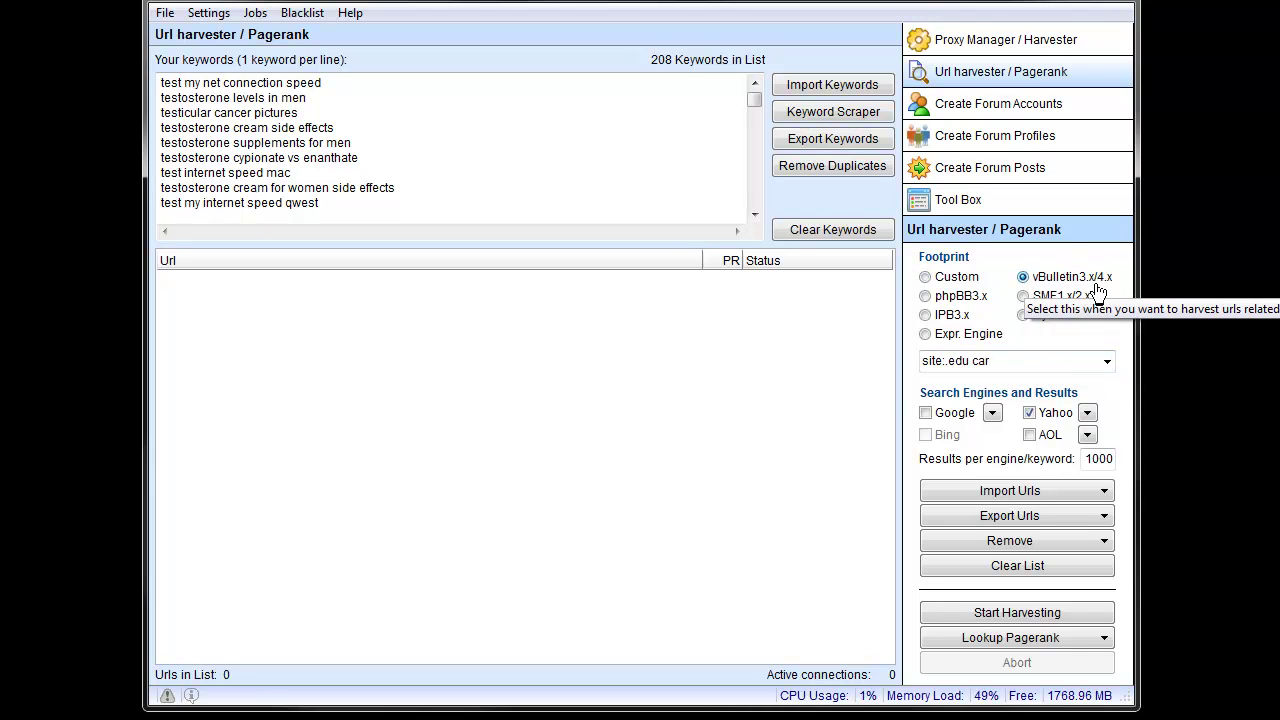
pyautogui.moveTo(1020, 360); pyautogui.dragTo(922, 360)
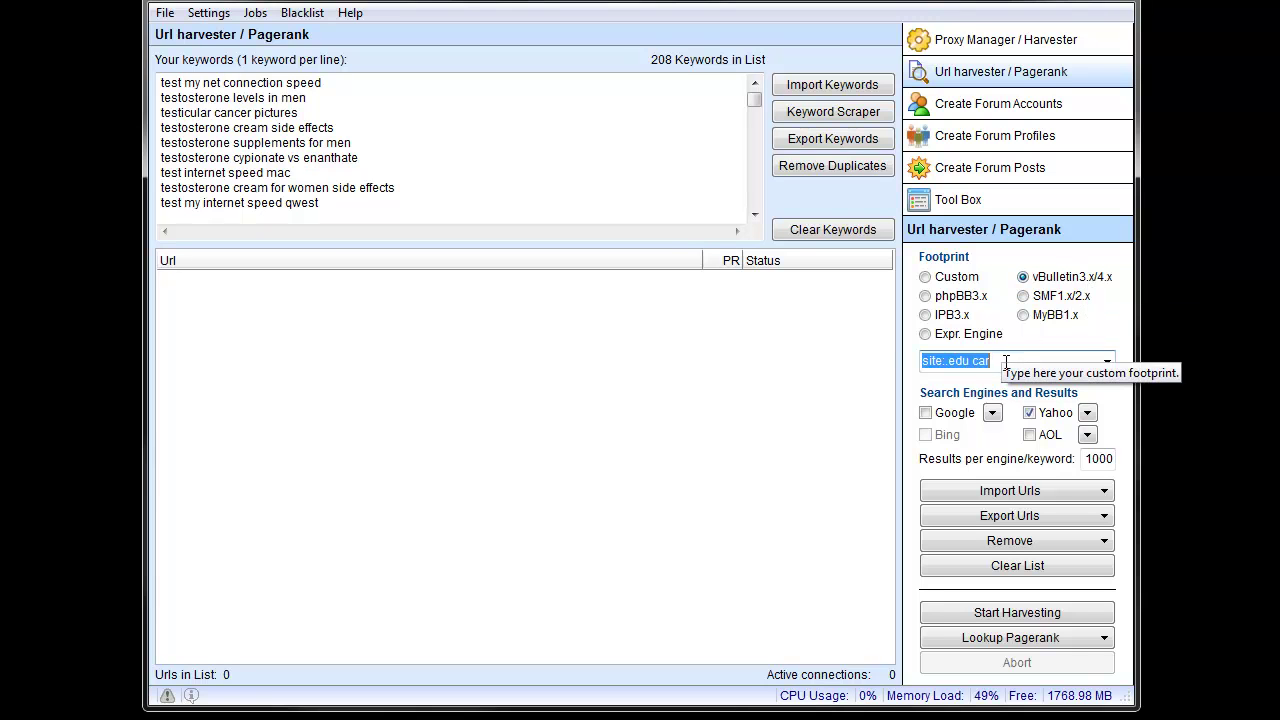
pyautogui.press('BackSpace')
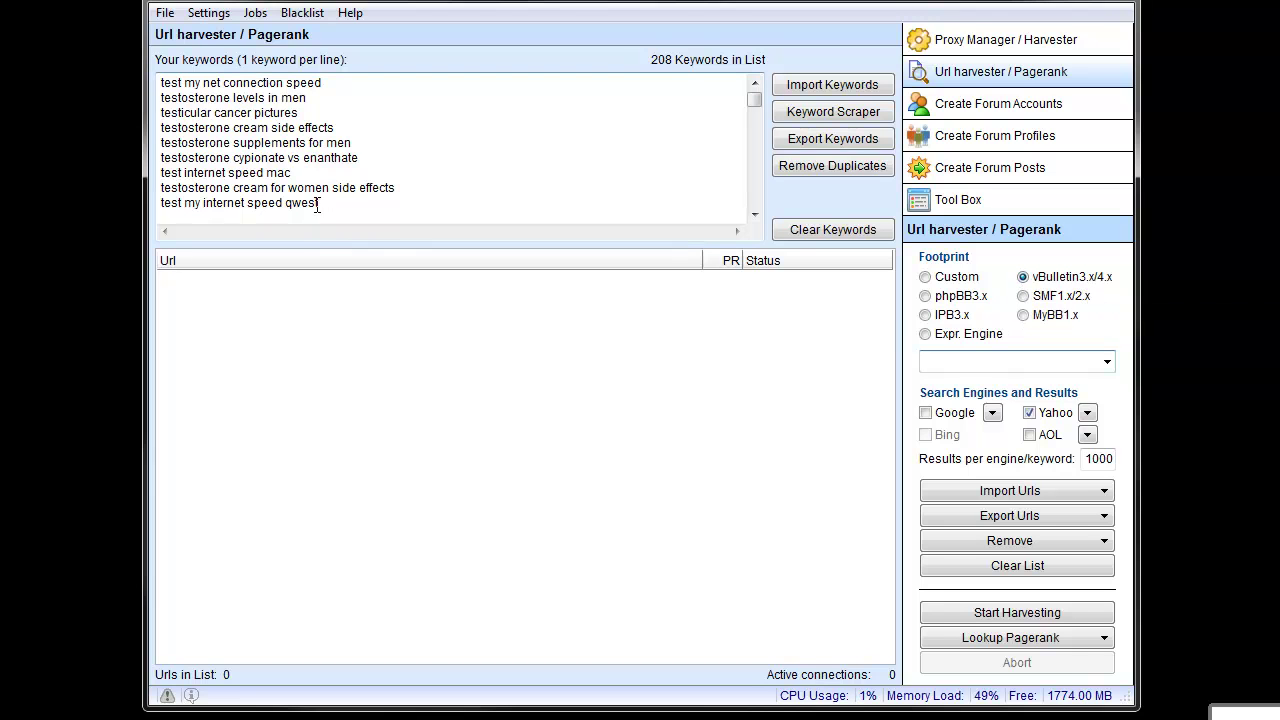
# - Add google.com.au as a custom Google engine
pyautogui.click(1001, 415)
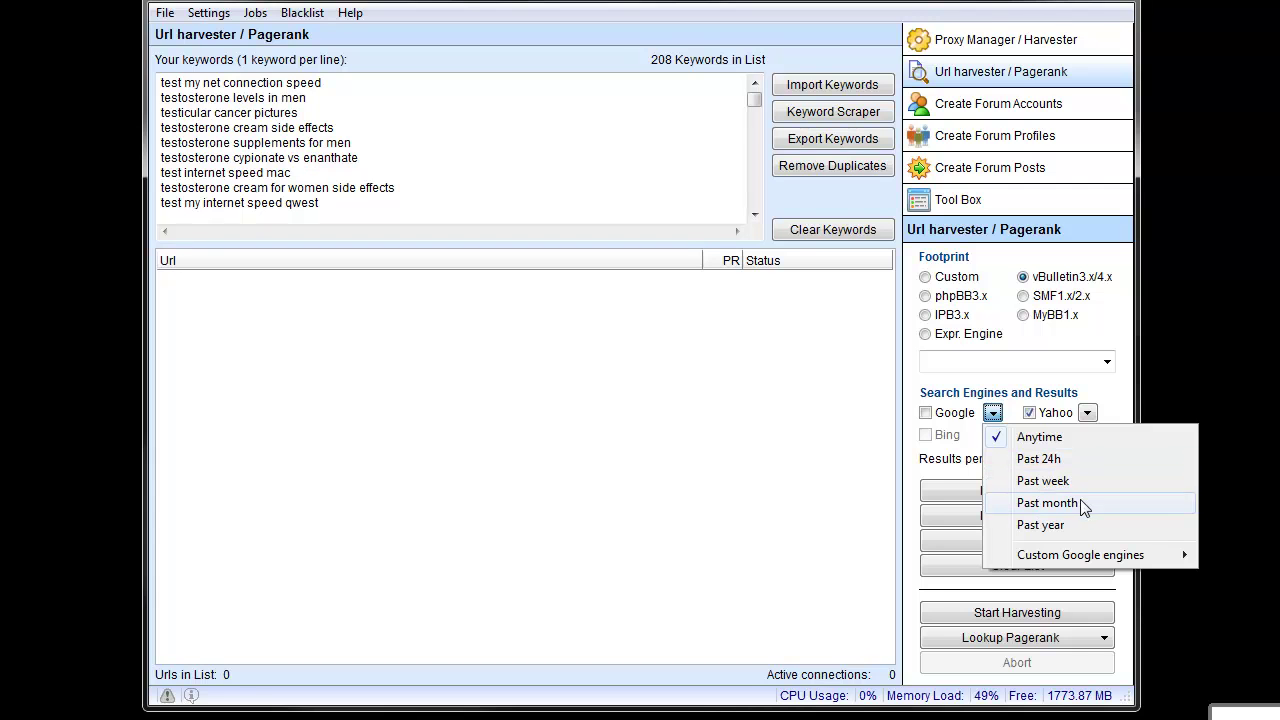
pyautogui.moveTo(1090, 555)
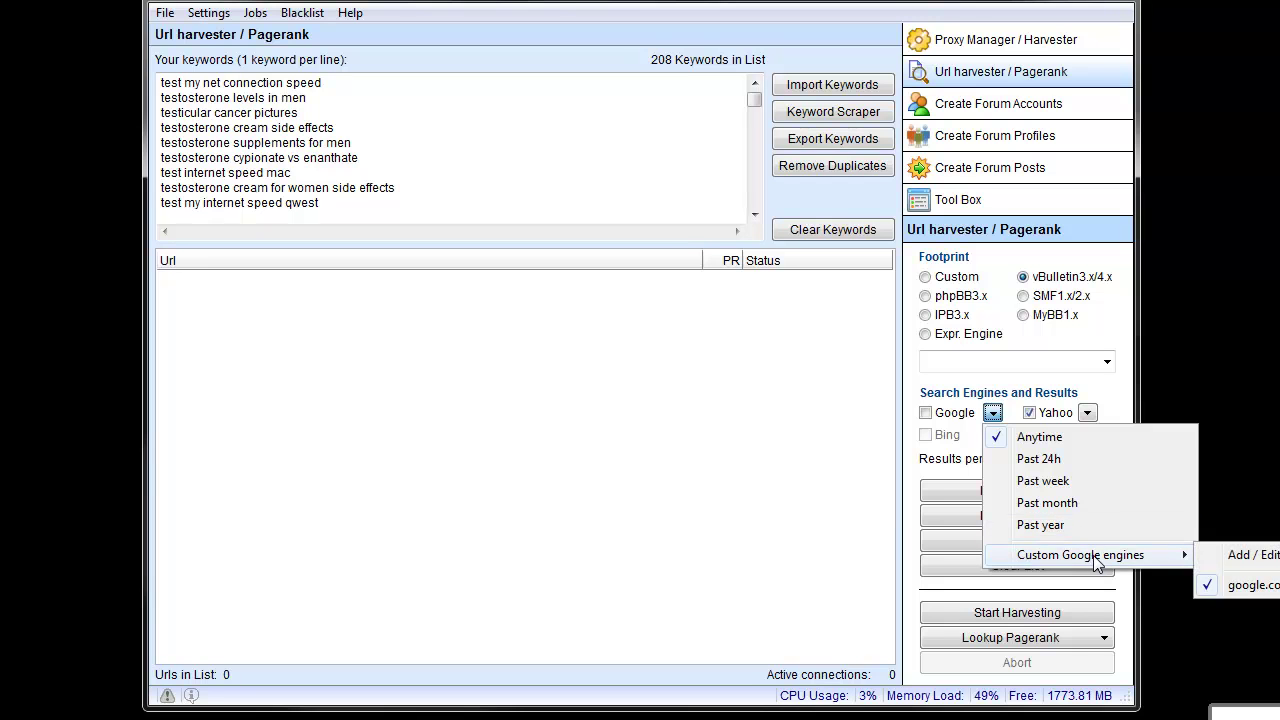
pyautogui.click(1260, 555)
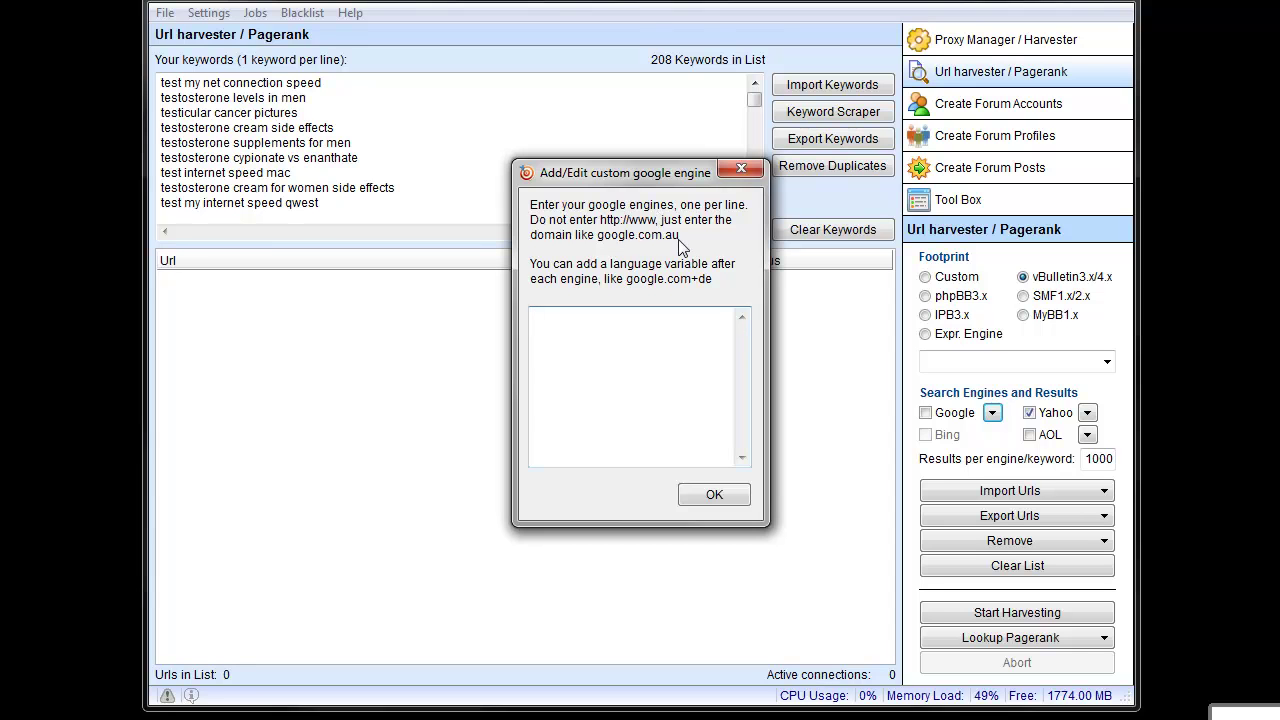
pyautogui.write('google.com.au')
pyautogui.click(716, 494)
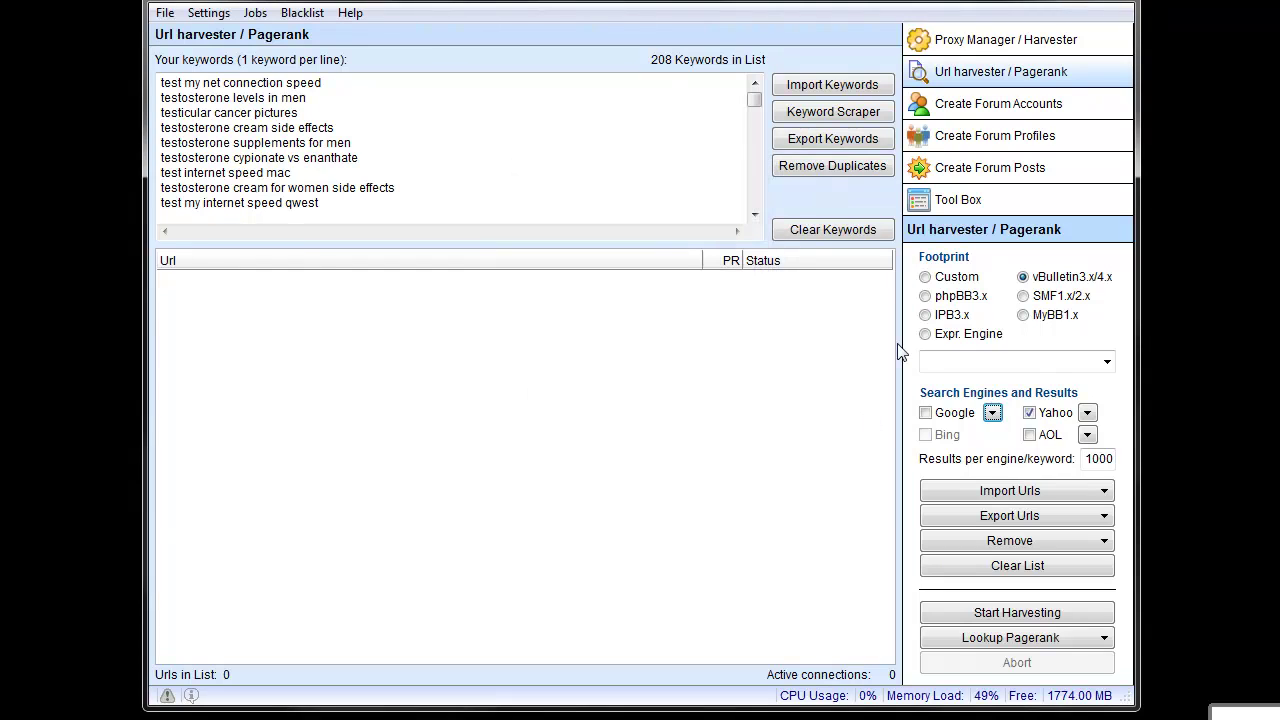
# - Switch the active Google engine to google.com.au and back to the default google.com
pyautogui.click(993, 412)
pyautogui.moveTo(1027, 557)
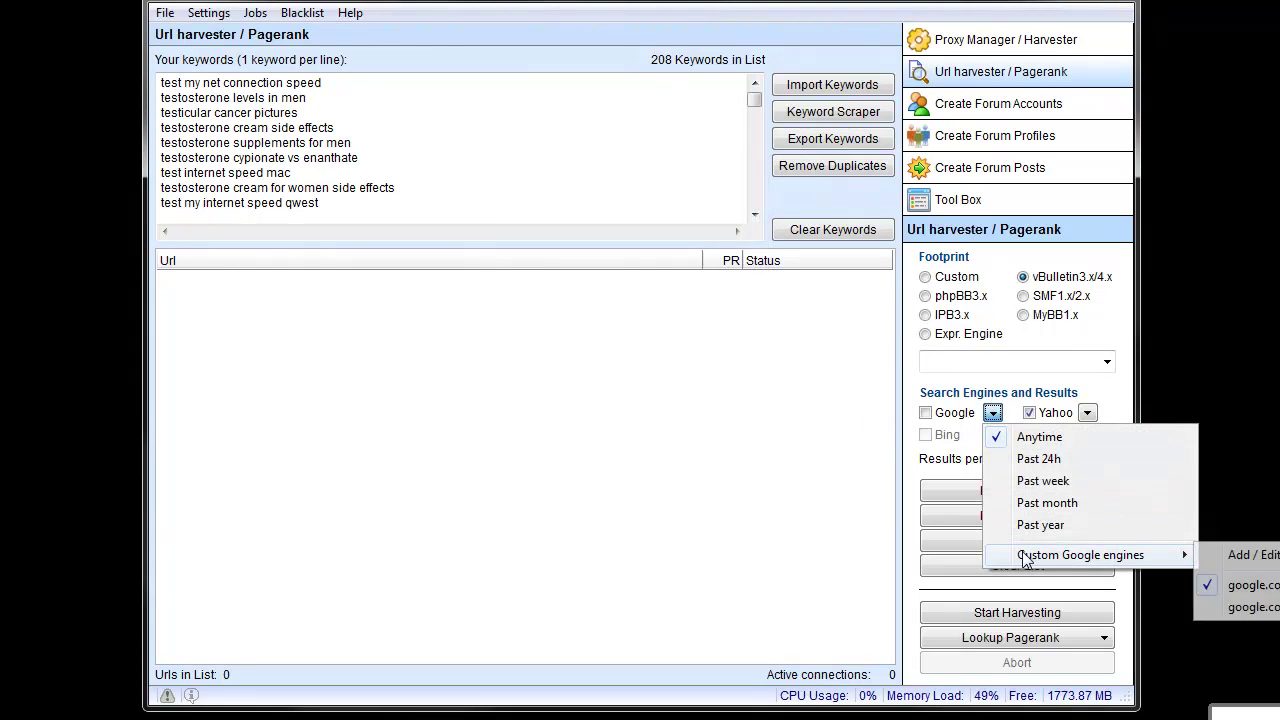
pyautogui.click(1264, 607)
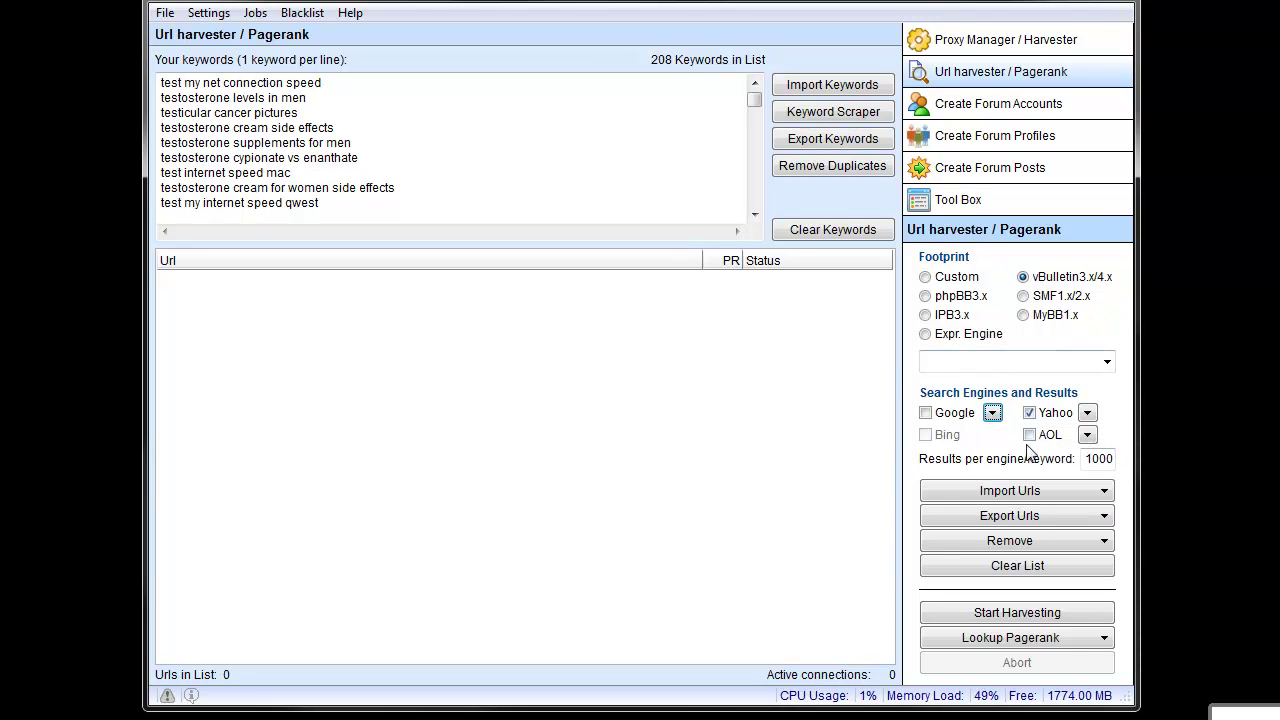
pyautogui.click(993, 414)
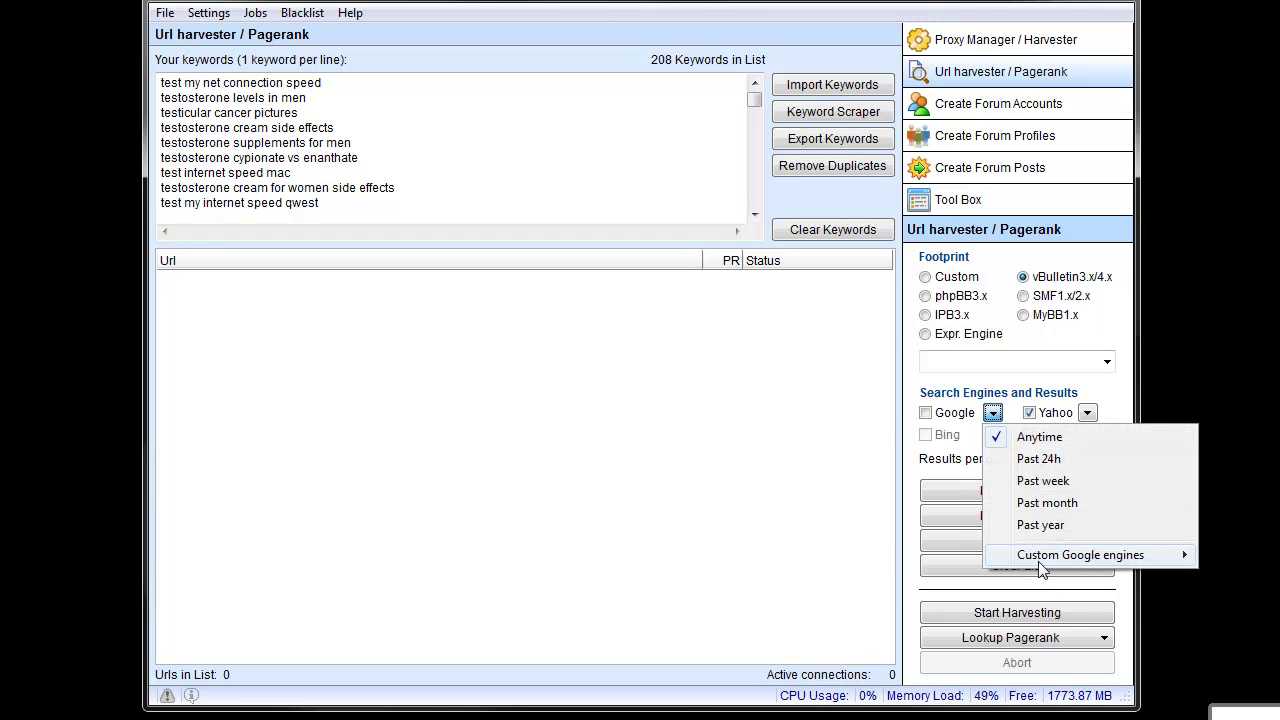
pyautogui.moveTo(1185, 560)
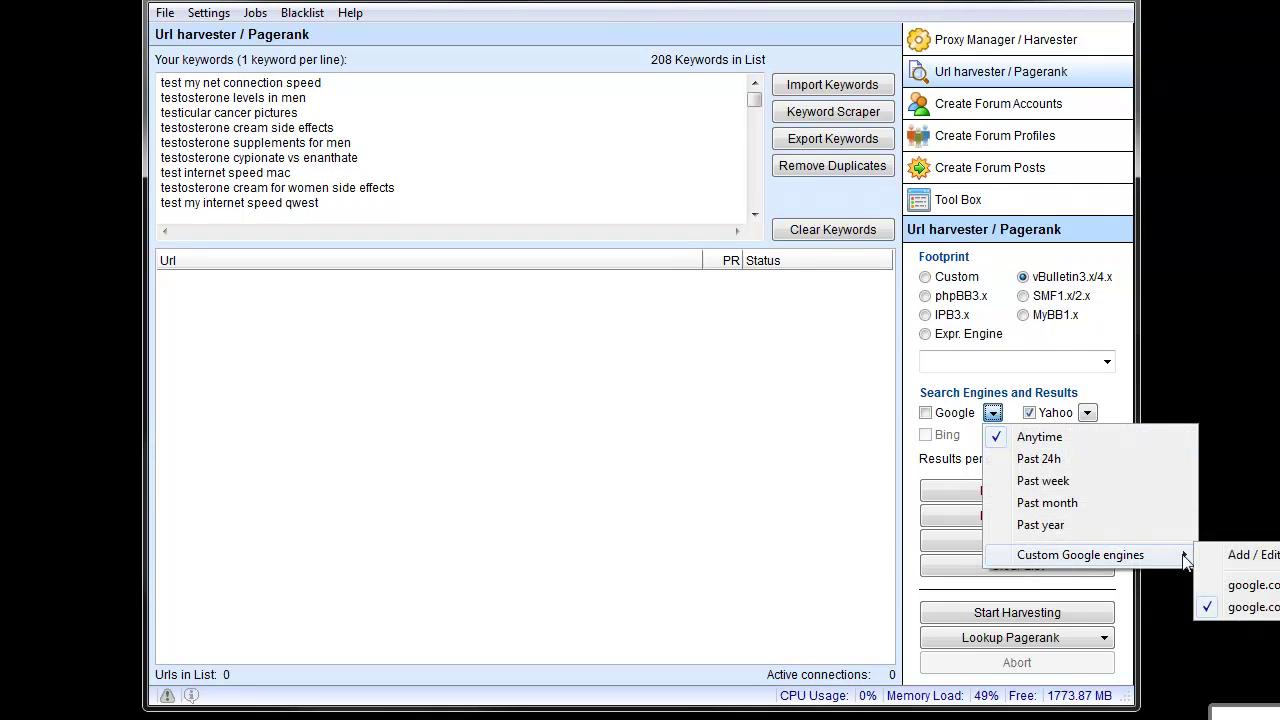
pyautogui.click(1240, 588)
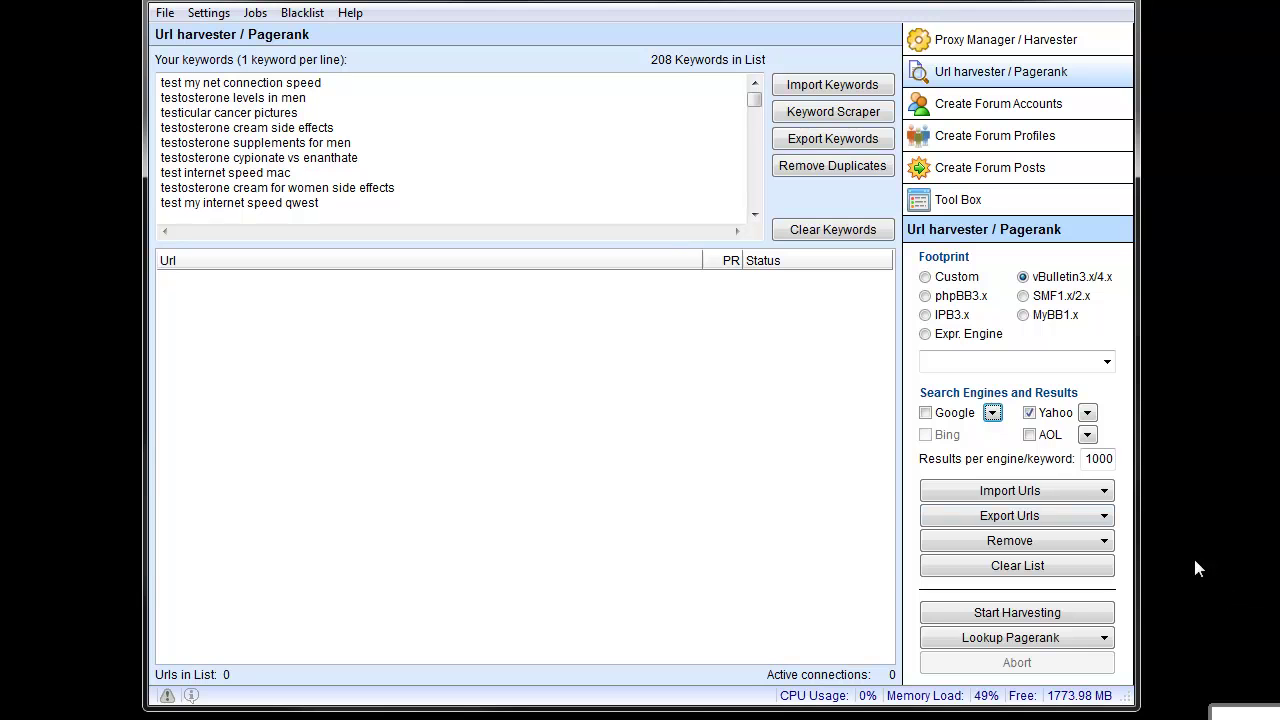
# - Add google.com+de on a second line of the custom Google engines, below google.com.au
pyautogui.click(993, 413)
pyautogui.moveTo(1042, 558)
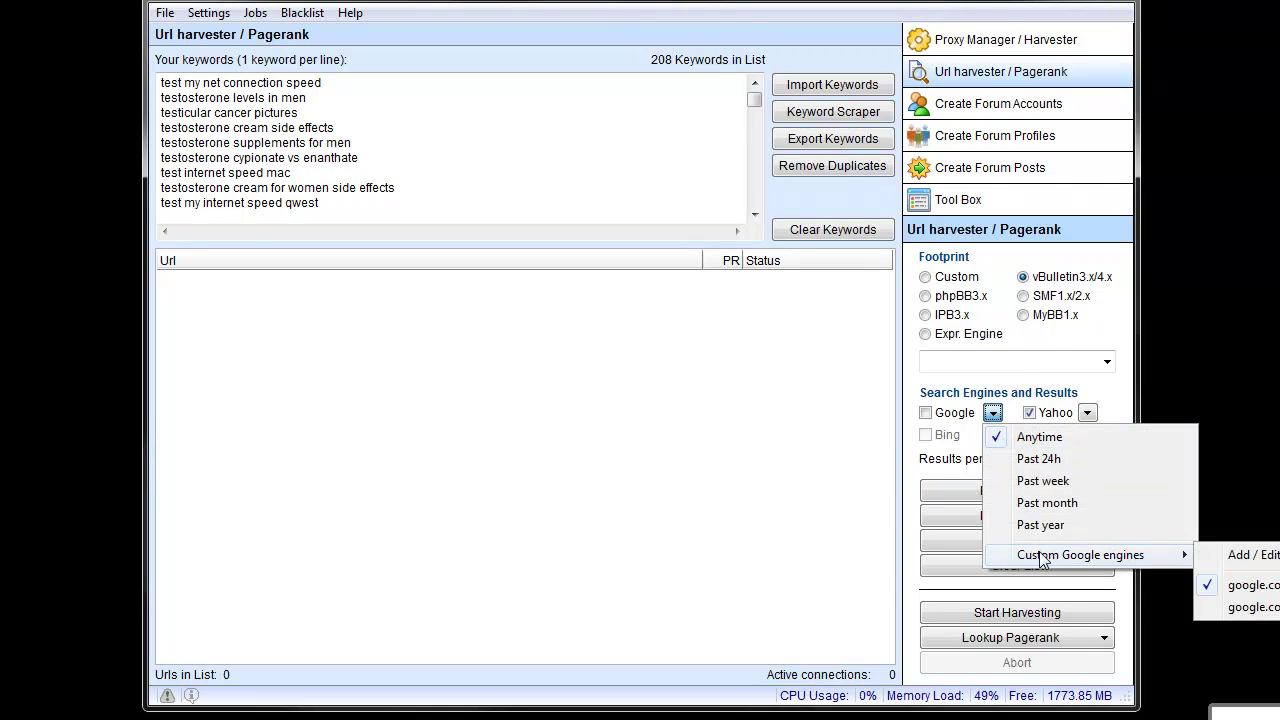
pyautogui.click(1232, 558)
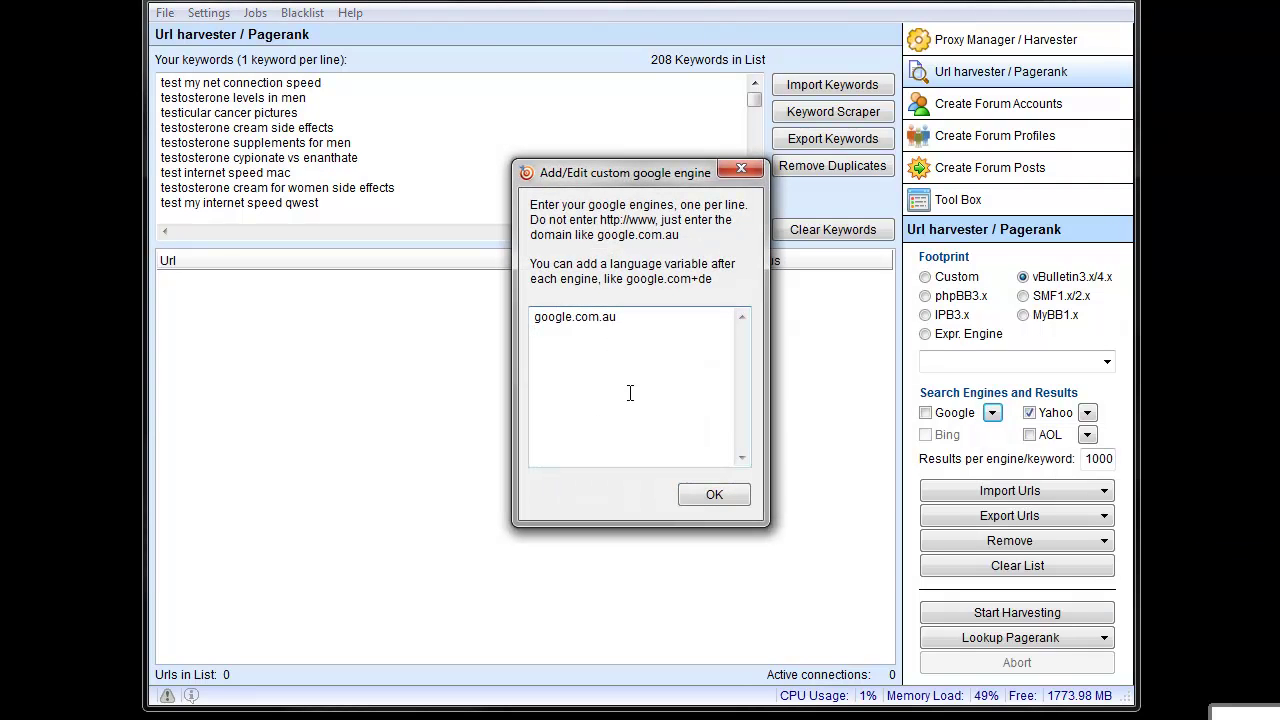
pyautogui.press('Return')
pyautogui.write('google.com+de')
pyautogui.moveTo(622, 335); pyautogui.dragTo(531, 335)
pyautogui.click(628, 333)
pyautogui.click(712, 496)
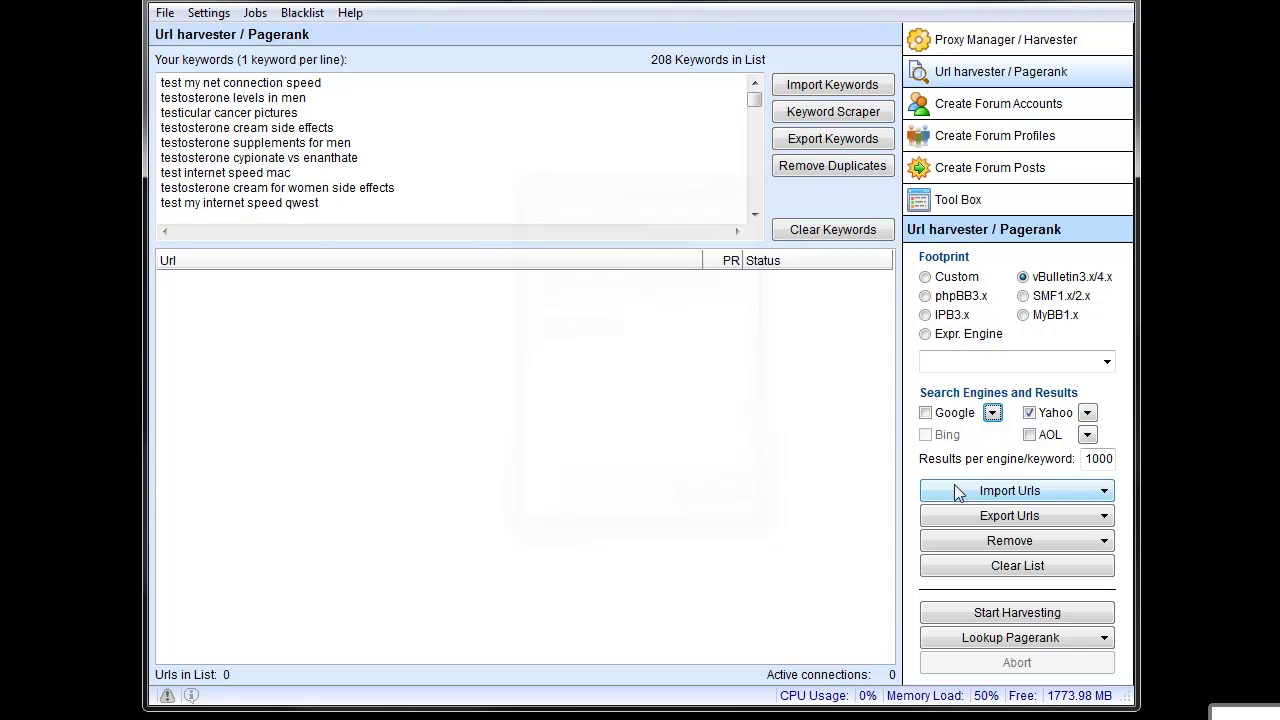
# - Choose Anytime as Yahoo's result time range and Past year as AOL's
pyautogui.click(992, 413)
pyautogui.click(1087, 413)
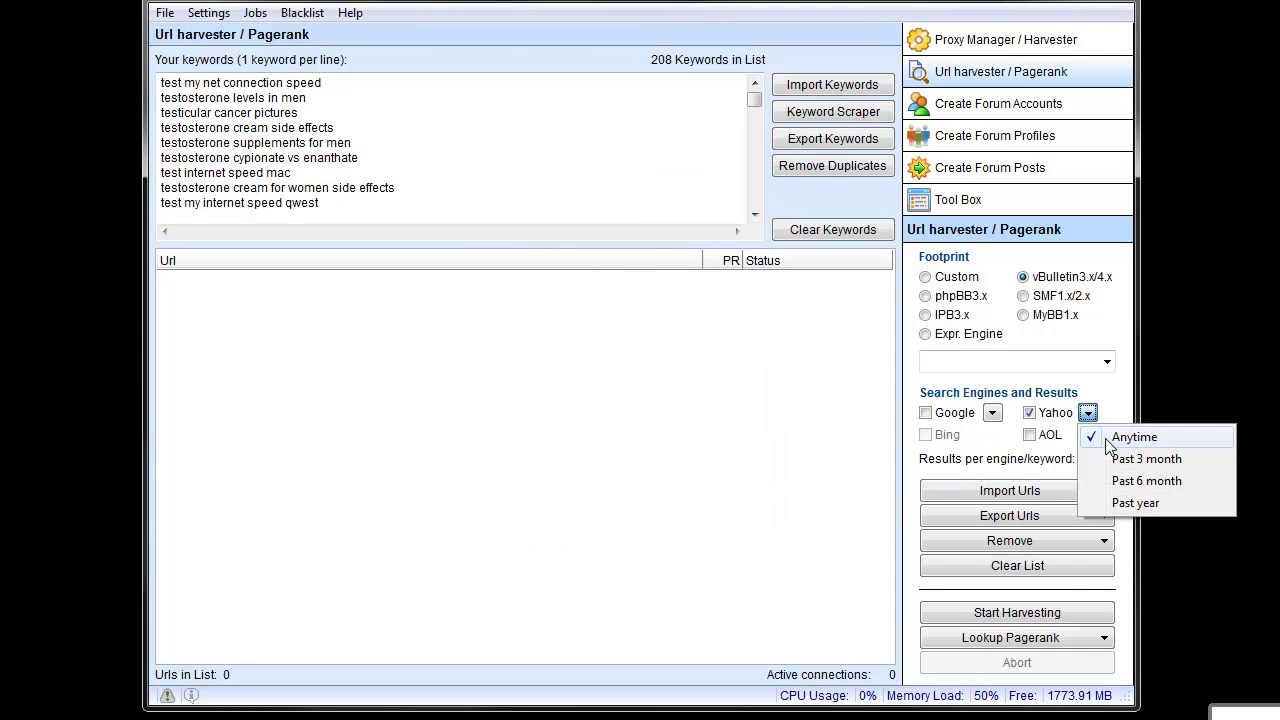
pyautogui.click(1115, 437)
pyautogui.click(1087, 435)
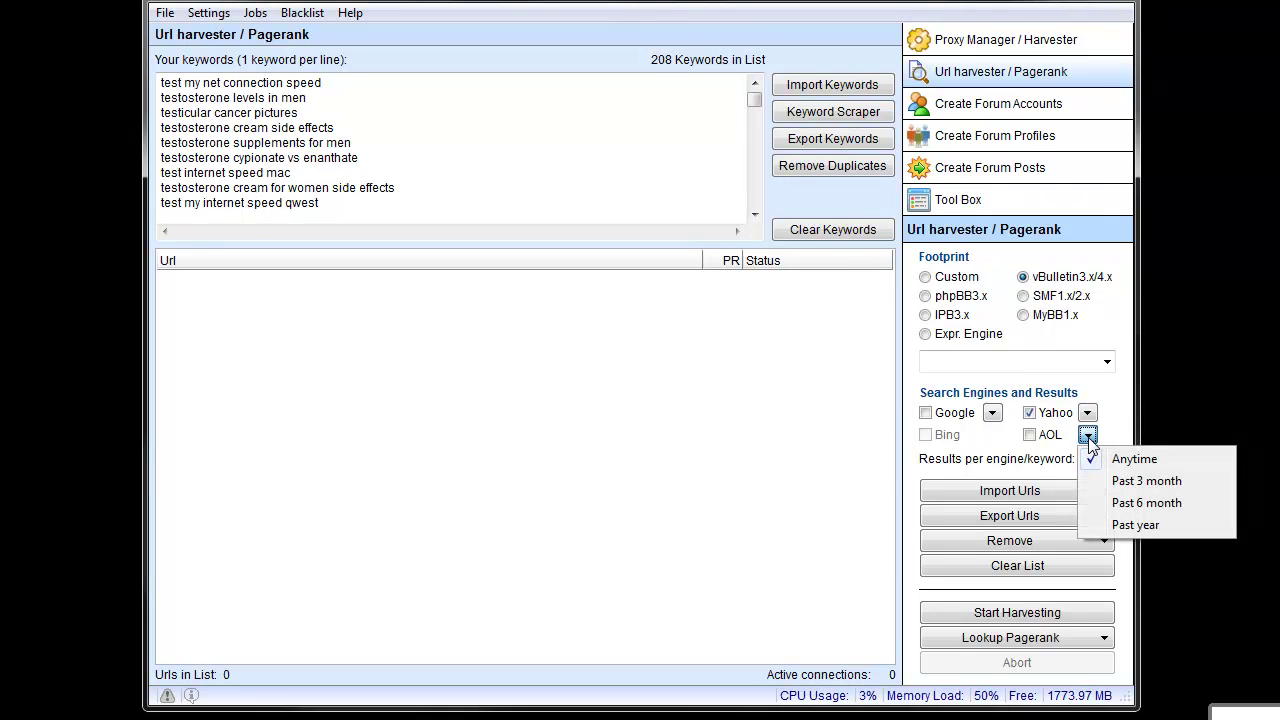
pyautogui.click(1137, 526)
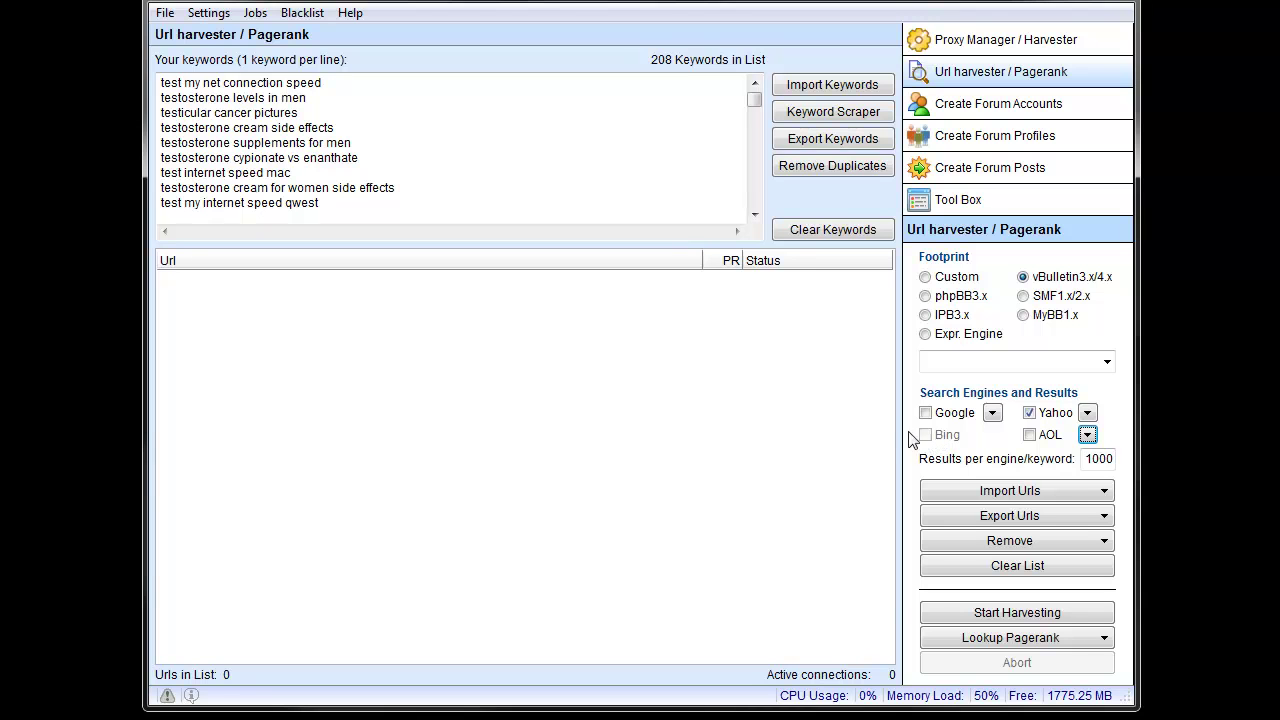
# - Review the instructions for entering Bing API keys and leave the dialog without adding a key
pyautogui.click(210, 14)
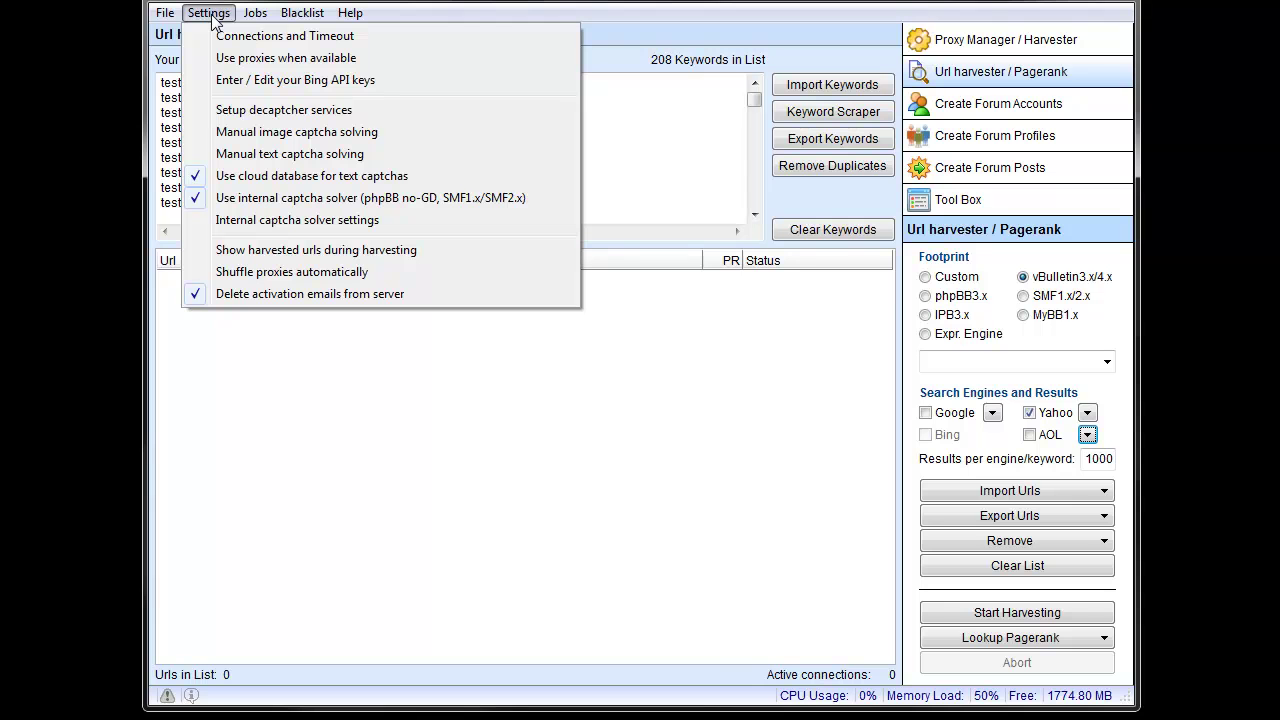
pyautogui.click(268, 86)
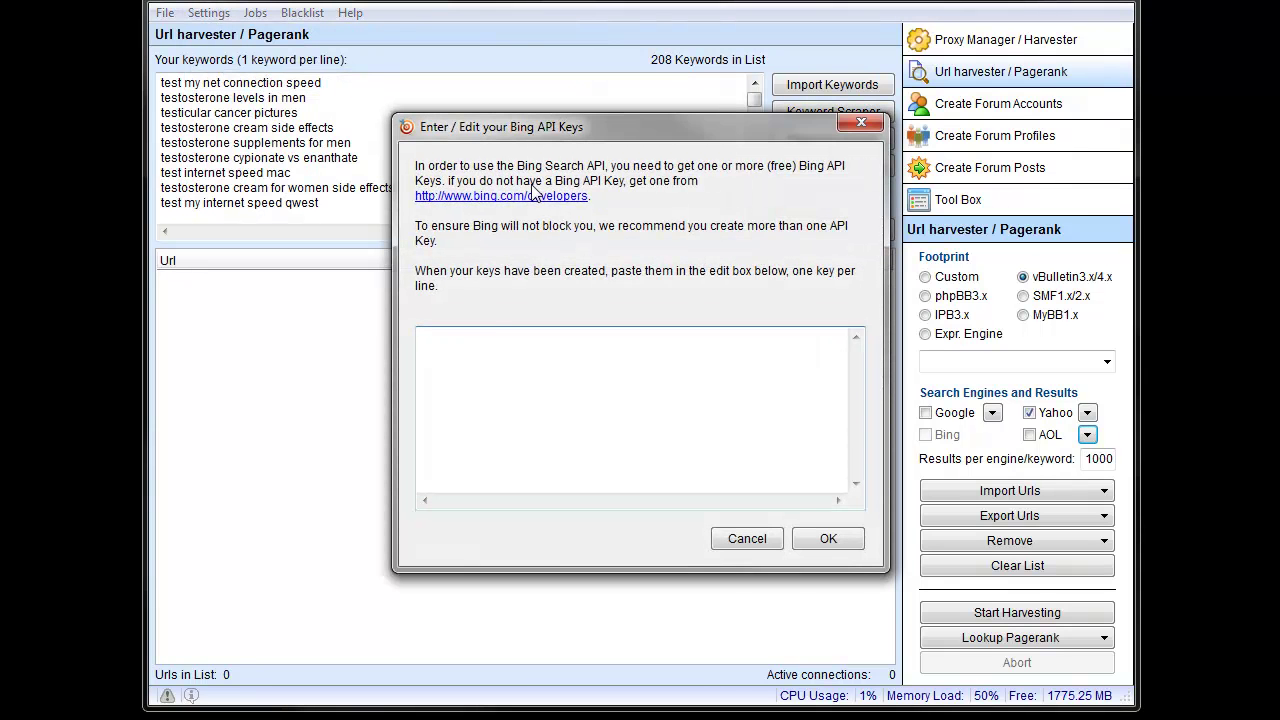
pyautogui.click(494, 367)
pyautogui.click(752, 542)
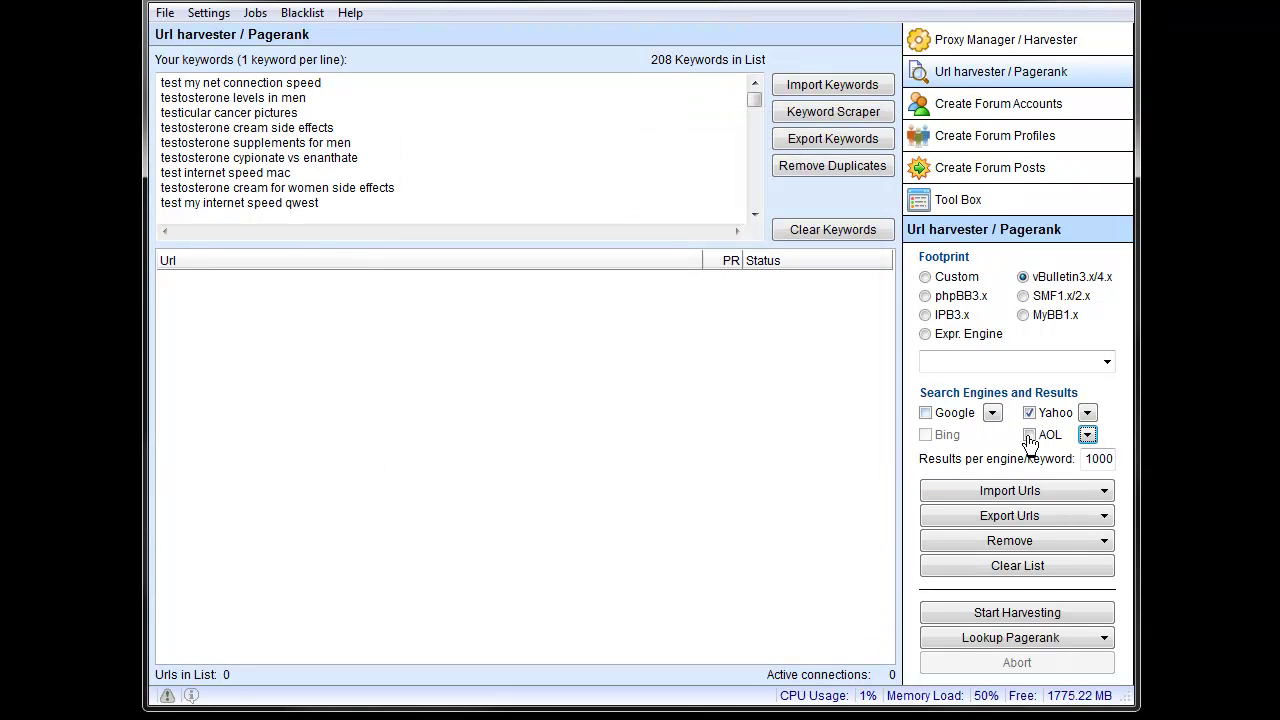
# - Try 15 as the number of results per engine/keyword and restore it to 1000
pyautogui.doubleClick(1101, 458)
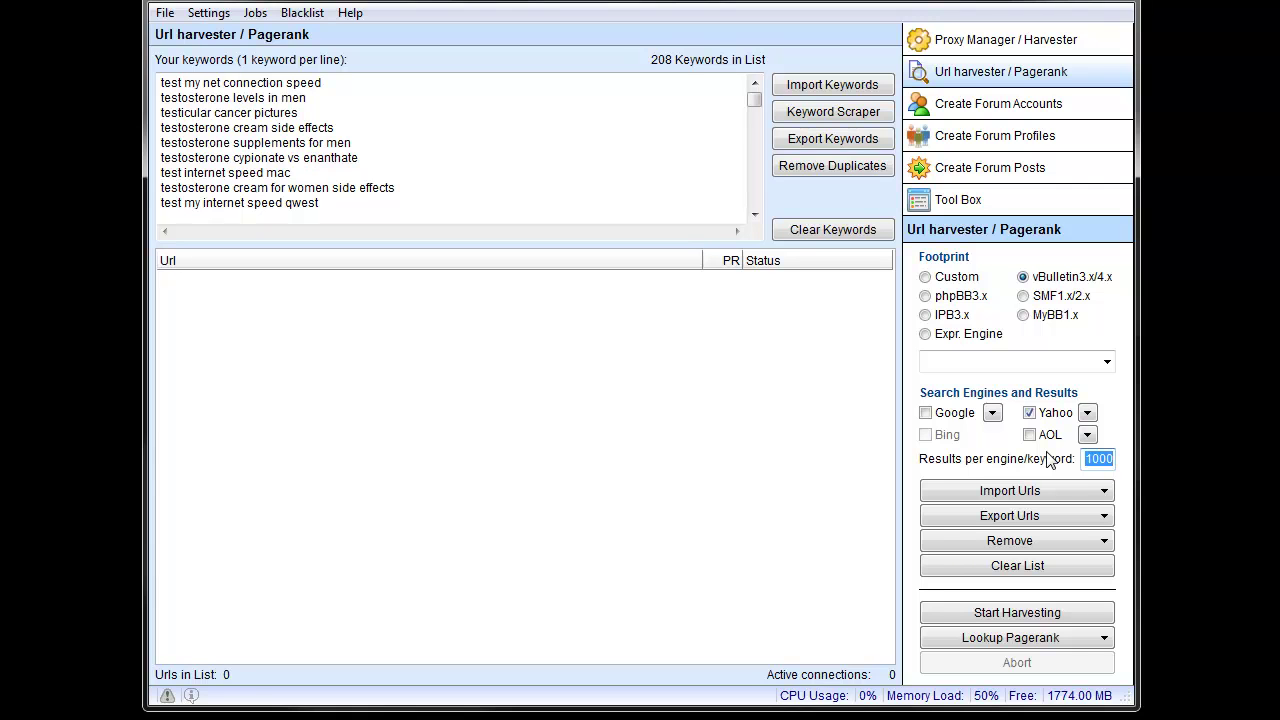
pyautogui.click(1108, 458)
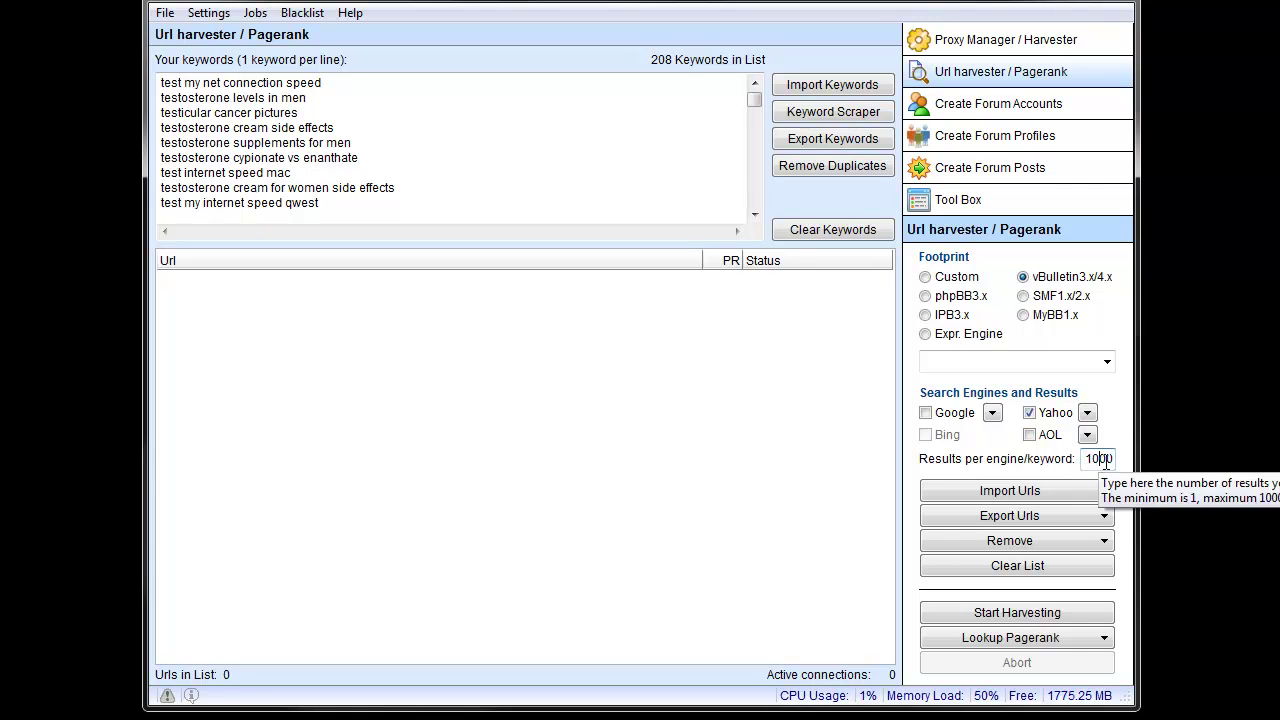
pyautogui.press('BackSpace')
pyautogui.press('BackSpace')
pyautogui.press('BackSpace')
pyautogui.write('5')
pyautogui.doubleClick(1110, 459)
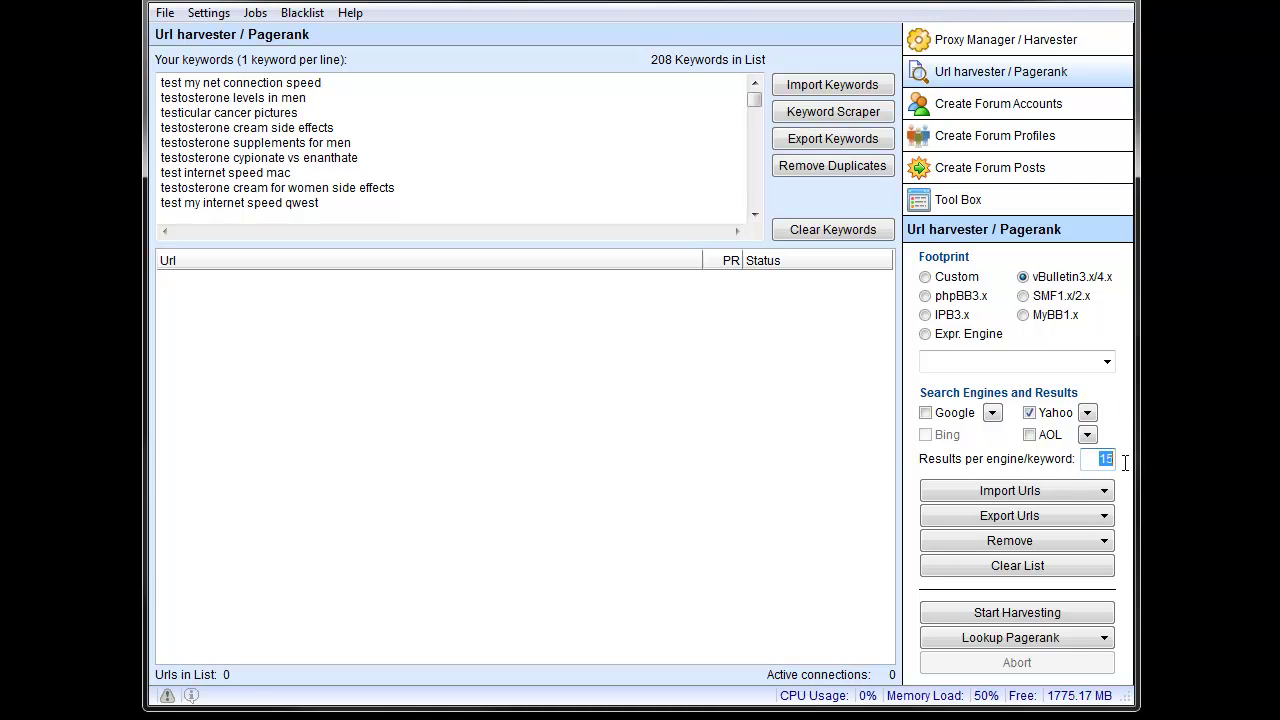
pyautogui.write('1000')
# - Import the URLs from text file 1 in the Lists folder, replacing the current URL list
pyautogui.click(1036, 491)
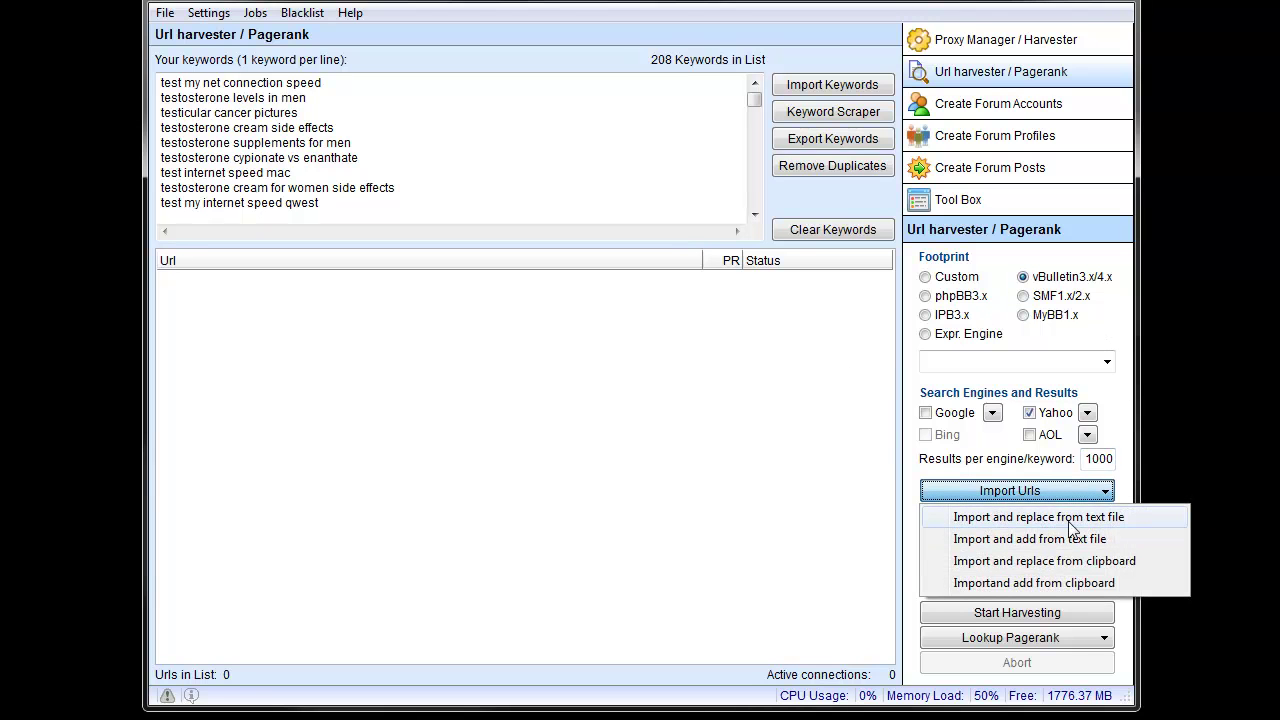
pyautogui.click(1129, 526)
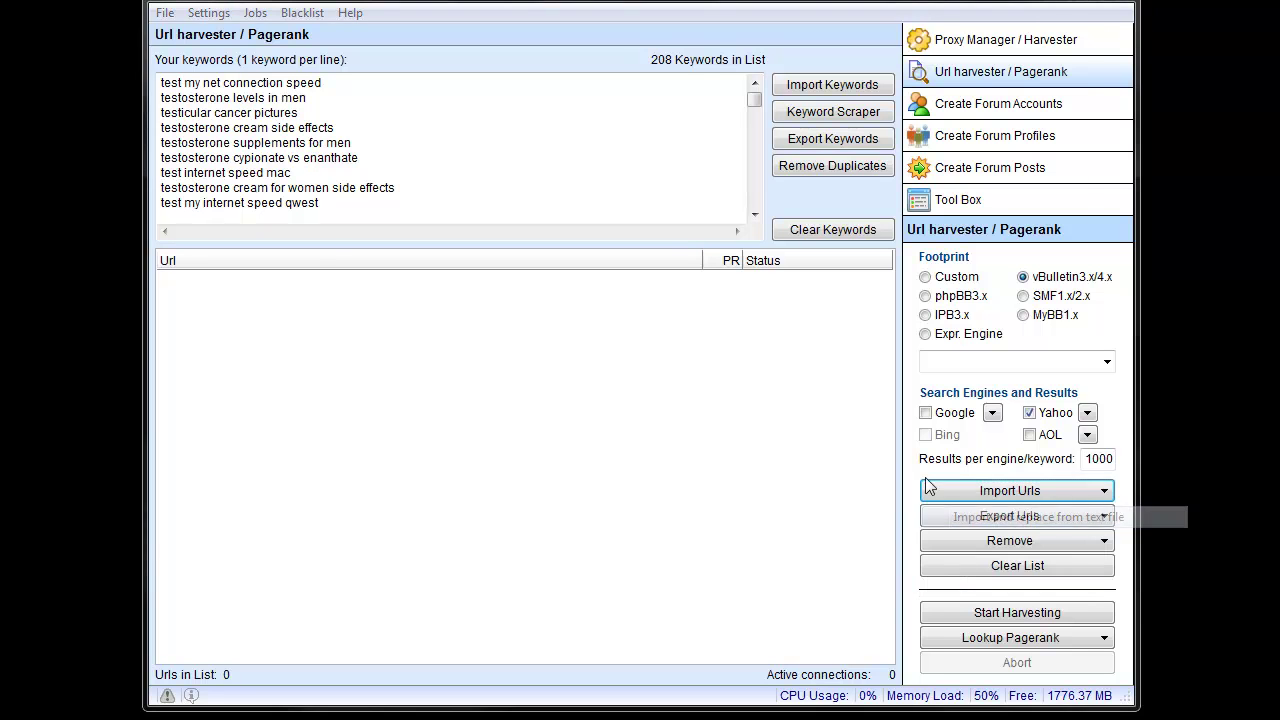
pyautogui.click(449, 78)
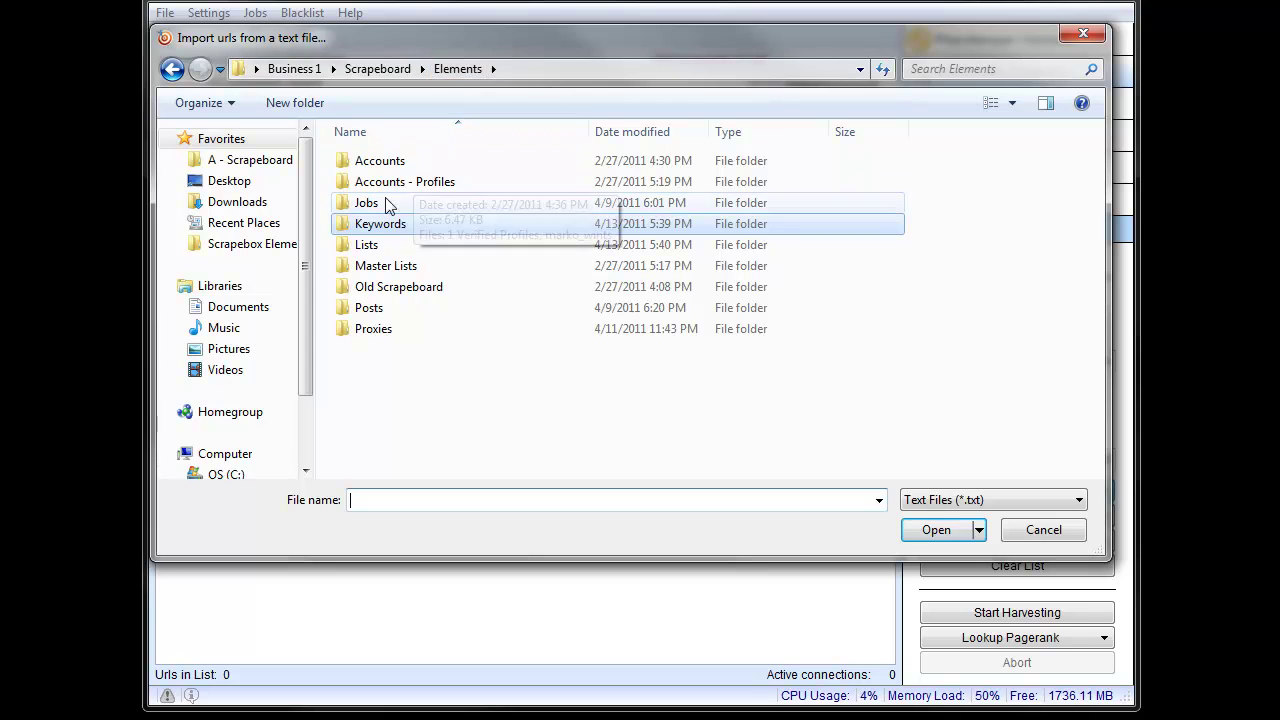
pyautogui.click(368, 244)
pyautogui.click(372, 244)
pyautogui.doubleClick(344, 250)
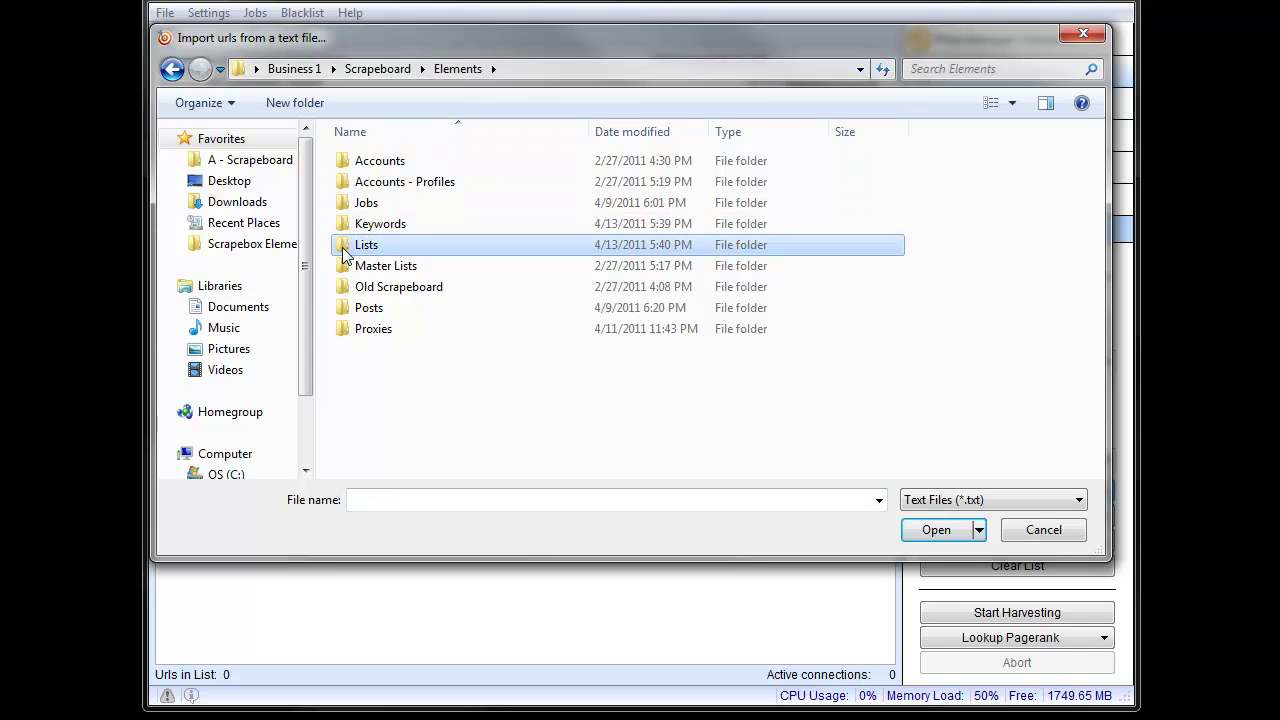
pyautogui.doubleClick(351, 163)
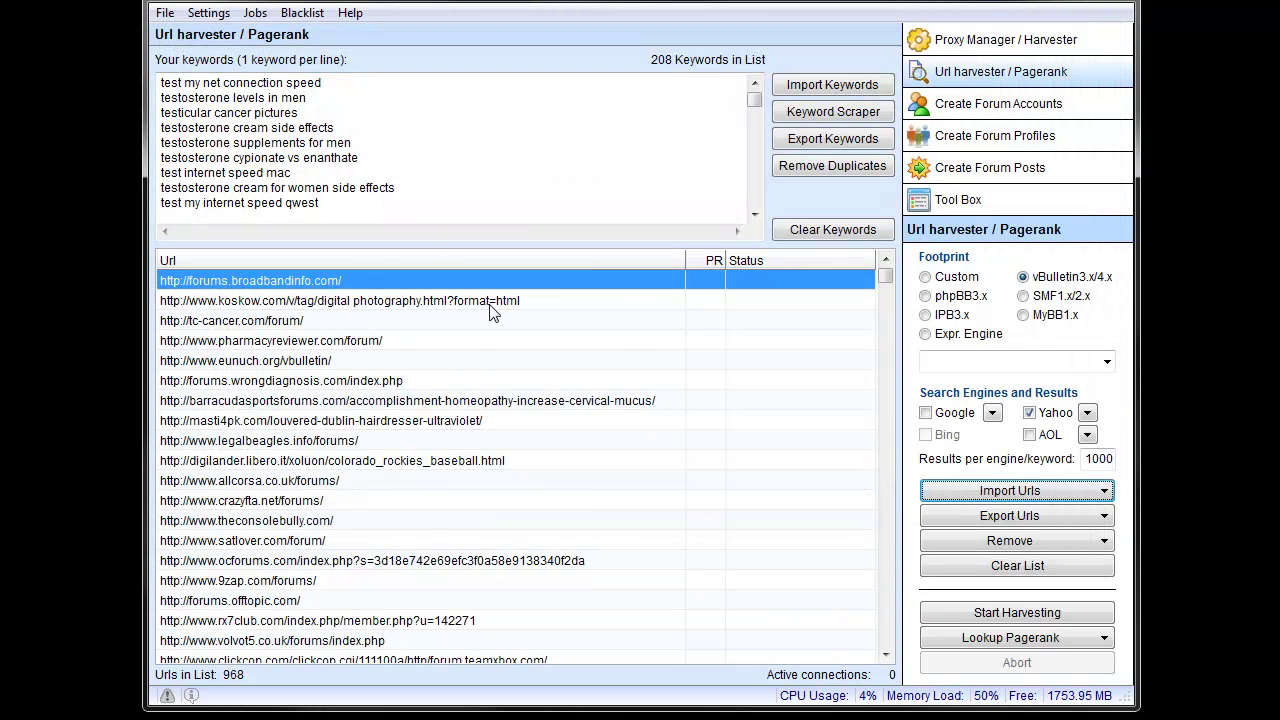
pyautogui.click(1015, 490)
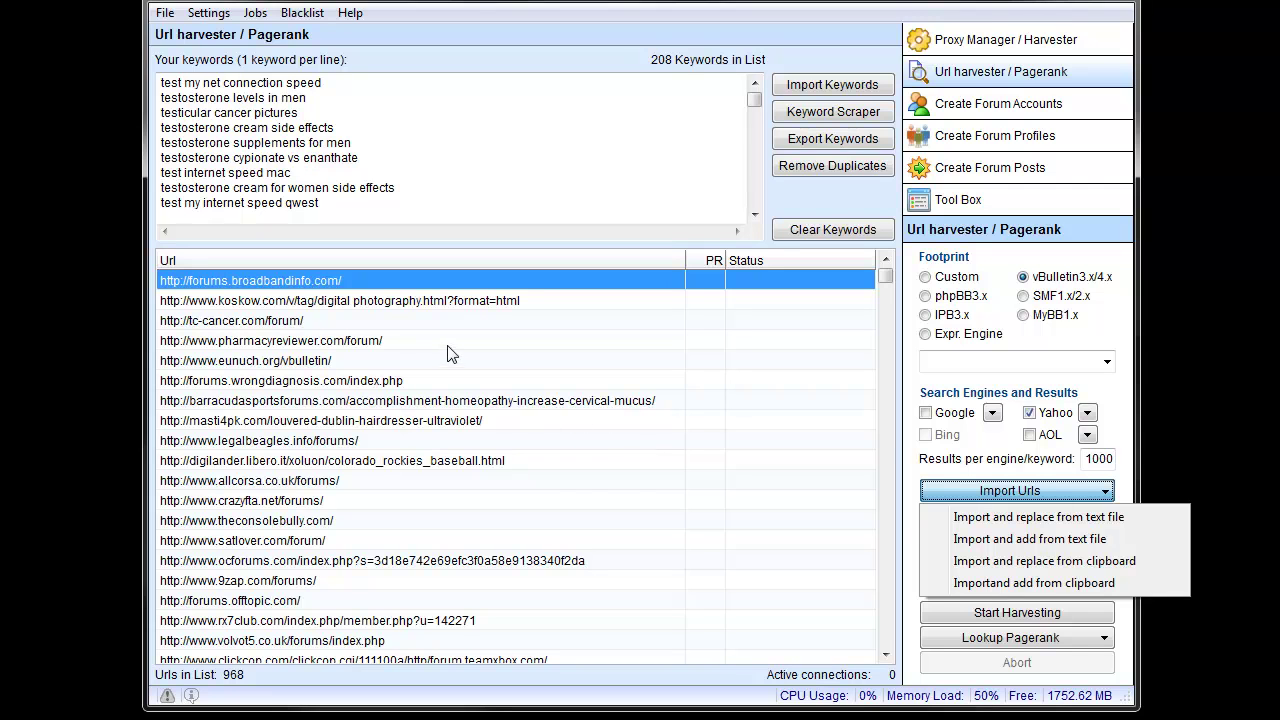
pyautogui.click(922, 478)
# - Export all URLs to text file 1 in the Lists folder, overwriting the existing file
pyautogui.click(1028, 516)
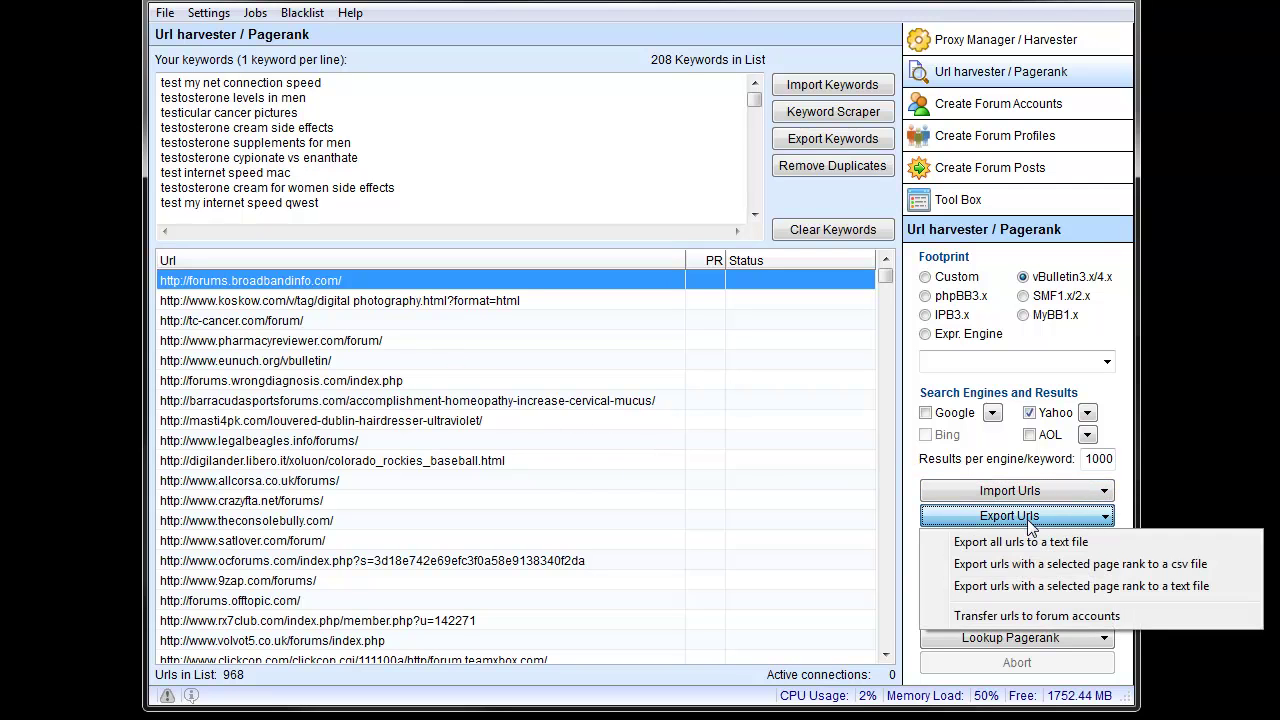
pyautogui.click(1070, 549)
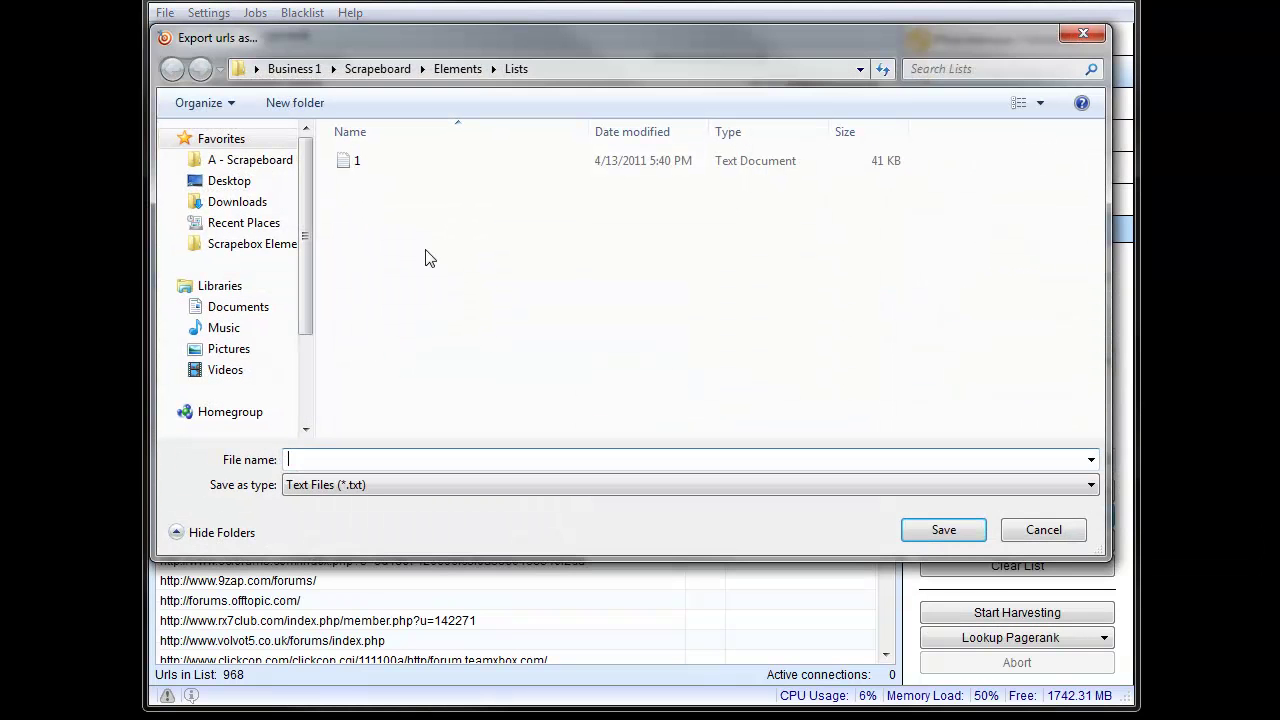
pyautogui.doubleClick(347, 166)
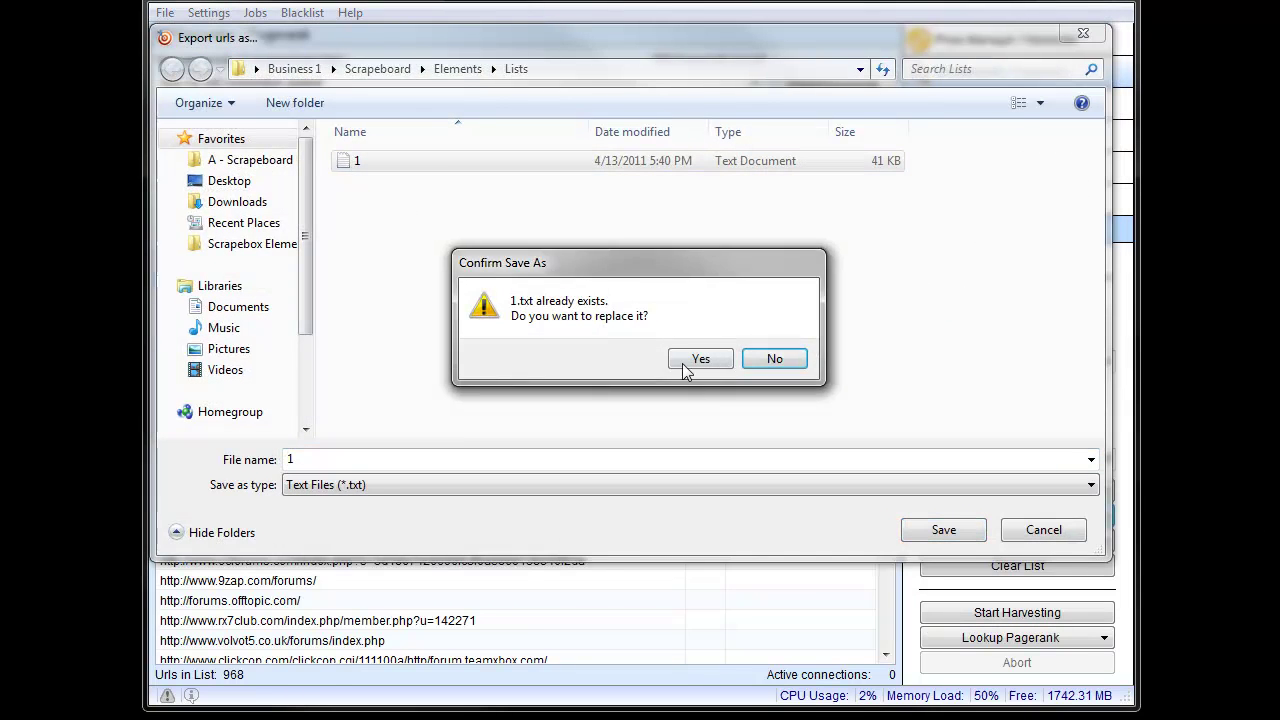
pyautogui.click(690, 362)
# - Transfer the URL list to forum account creation and return to the URL harvester
pyautogui.click(1055, 516)
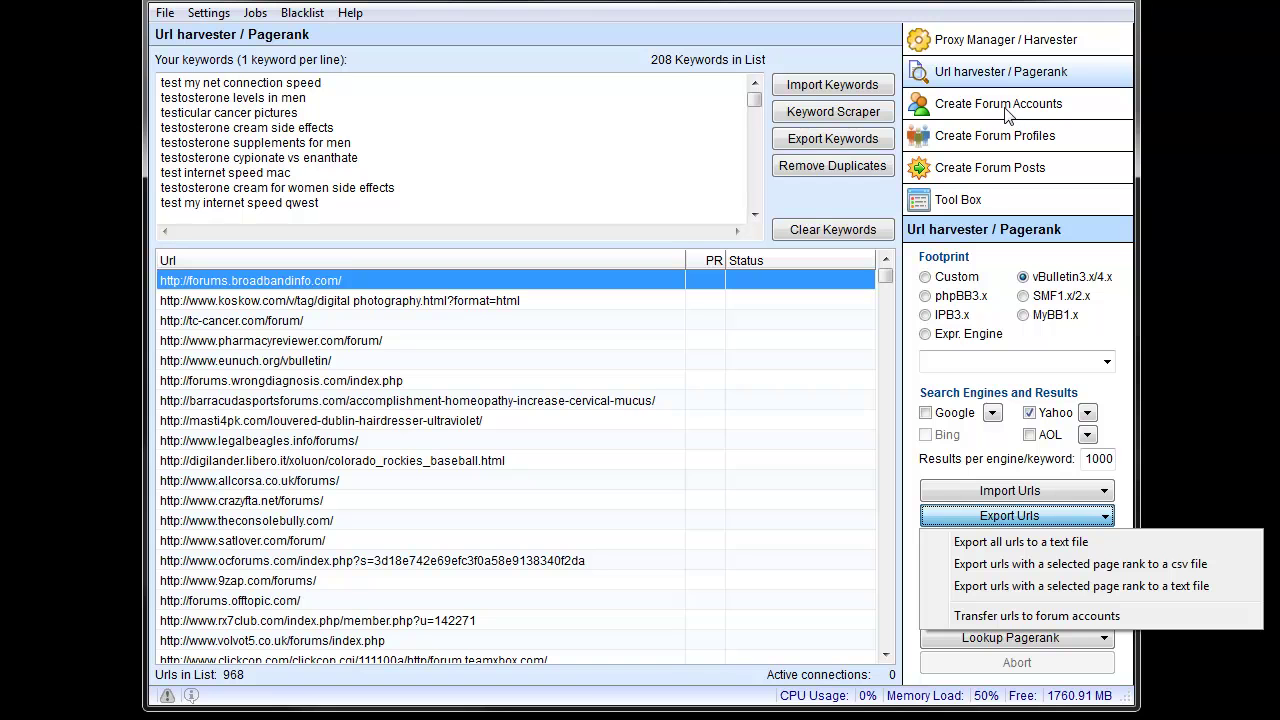
pyautogui.click(1038, 616)
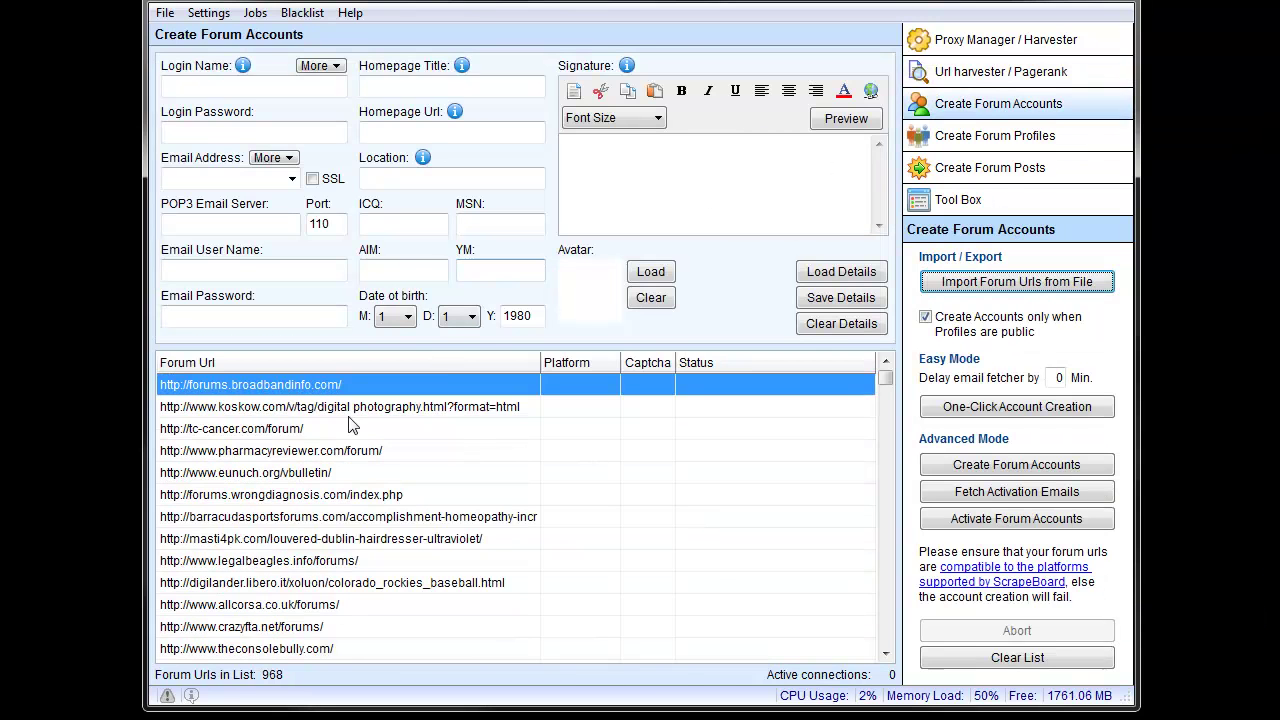
pyautogui.click(1005, 74)
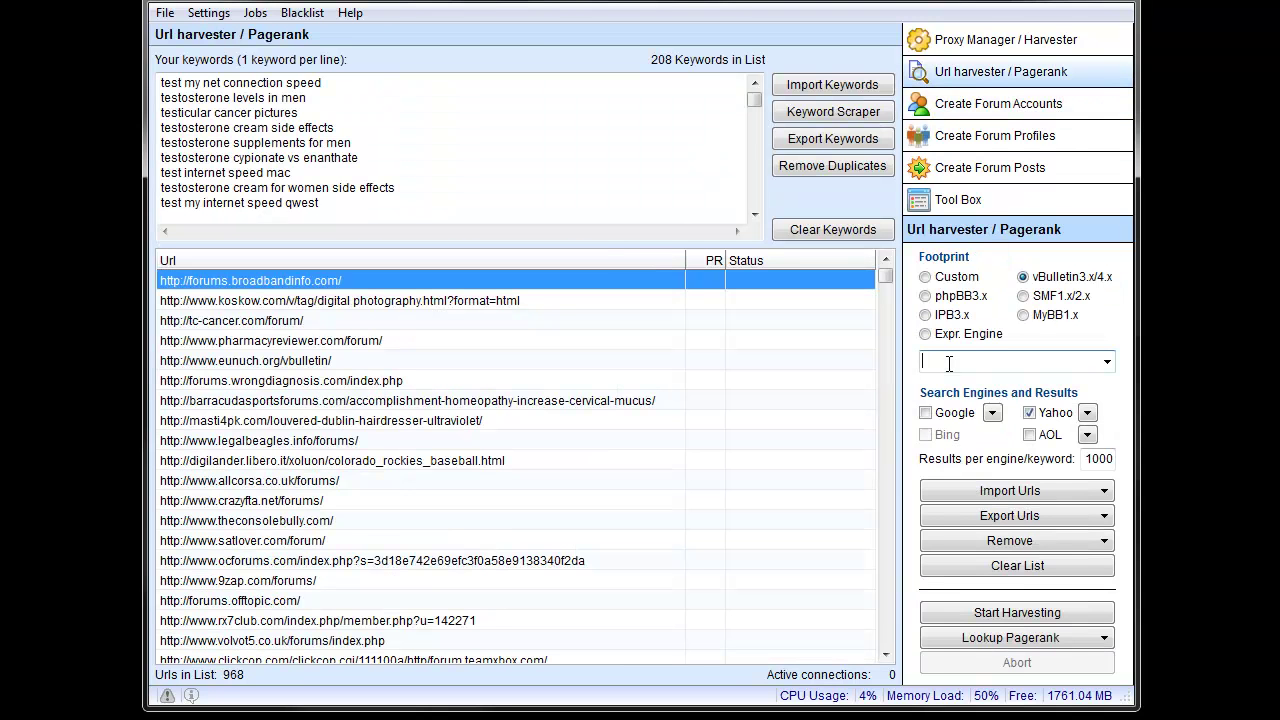
# - Remove the duplicate URLs and the broken URLs from the imported list
pyautogui.click(1102, 545)
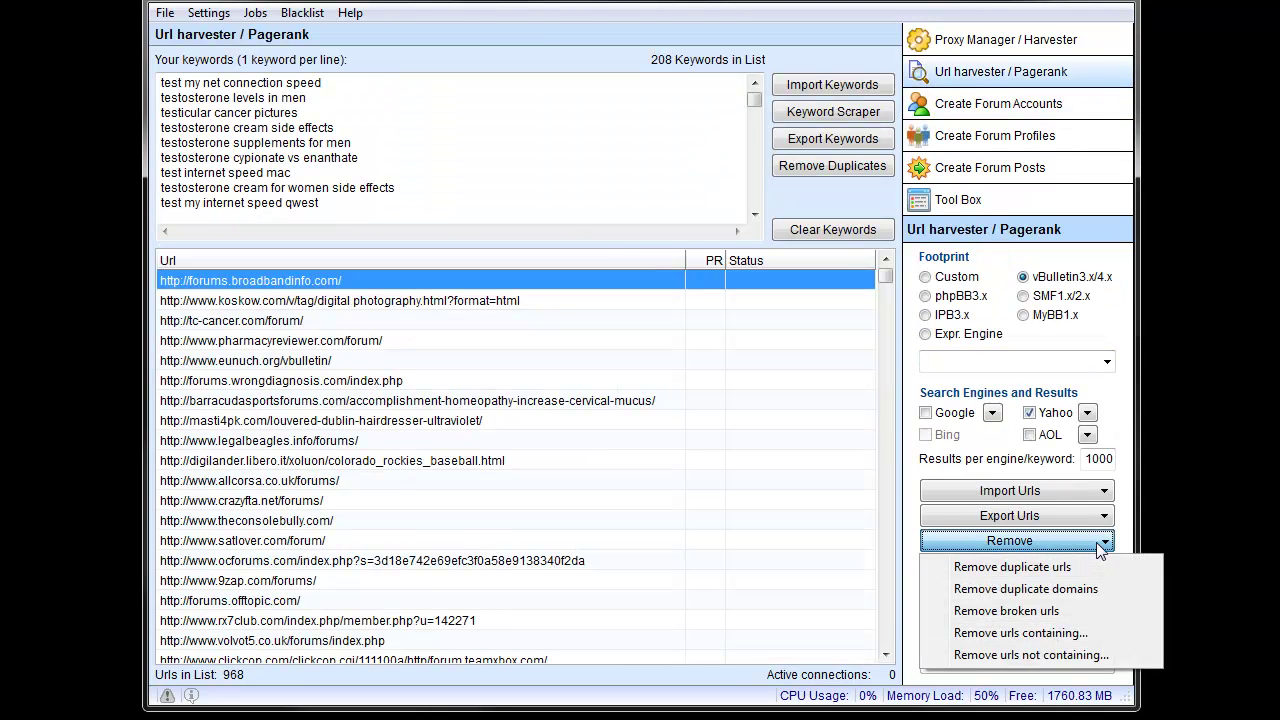
pyautogui.click(1044, 570)
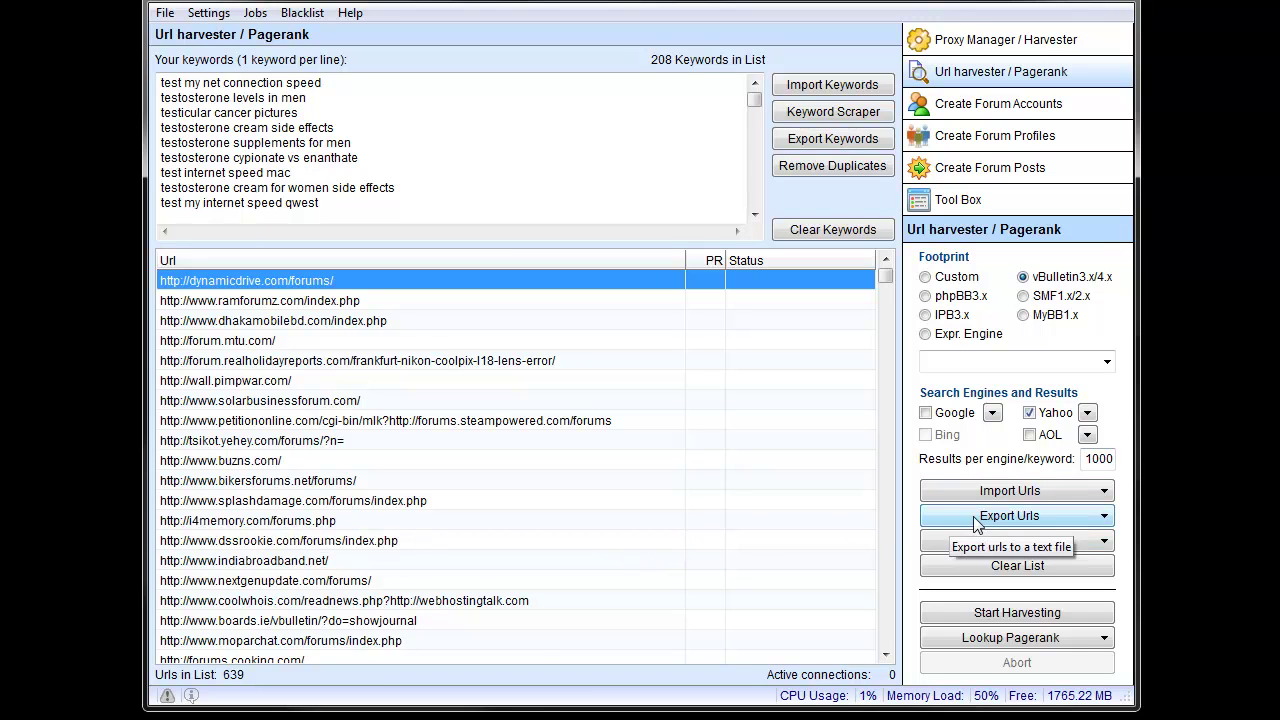
pyautogui.click(1041, 541)
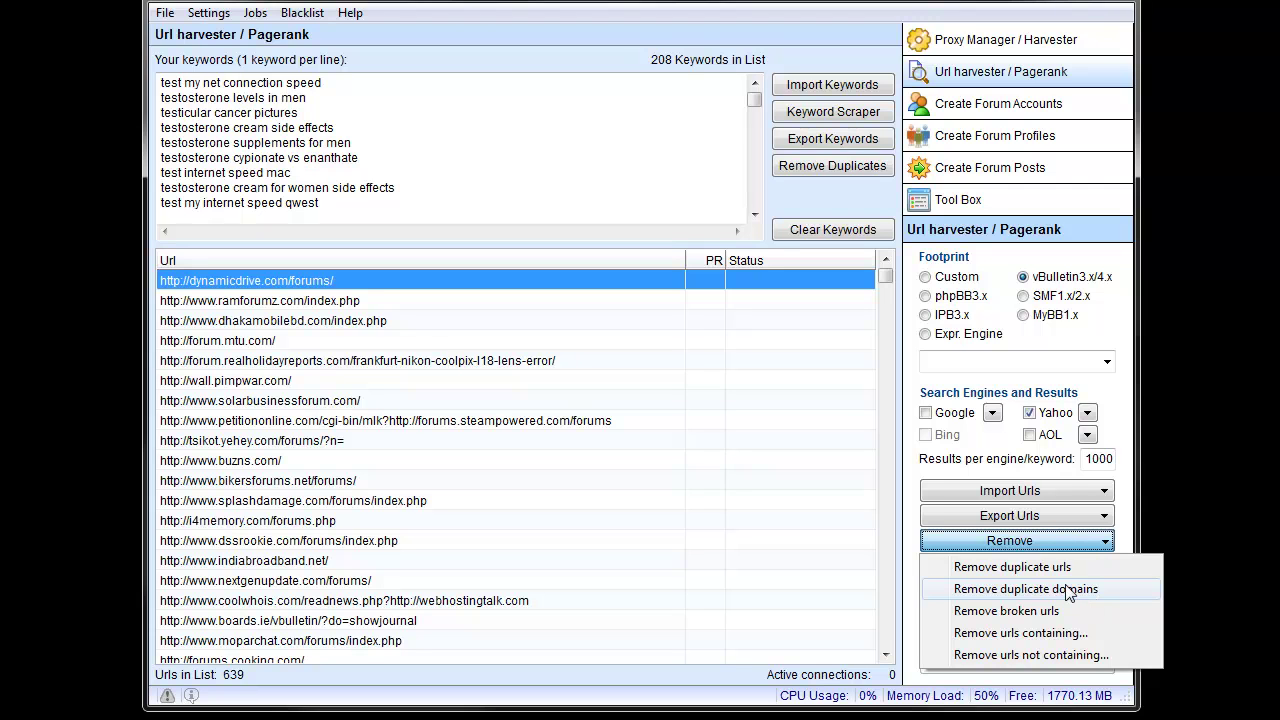
pyautogui.click(1059, 619)
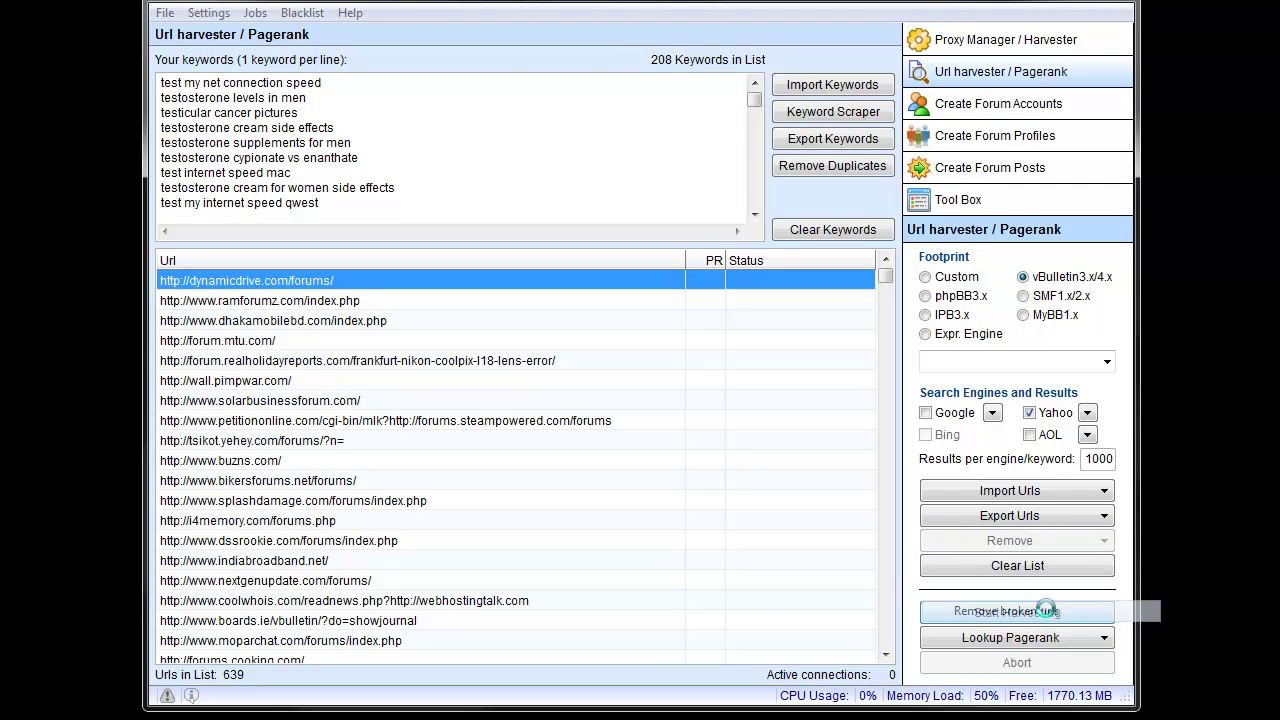
# - Filter the URL list down to .com addresses by removing URLs that do not contain that extension
pyautogui.click(989, 541)
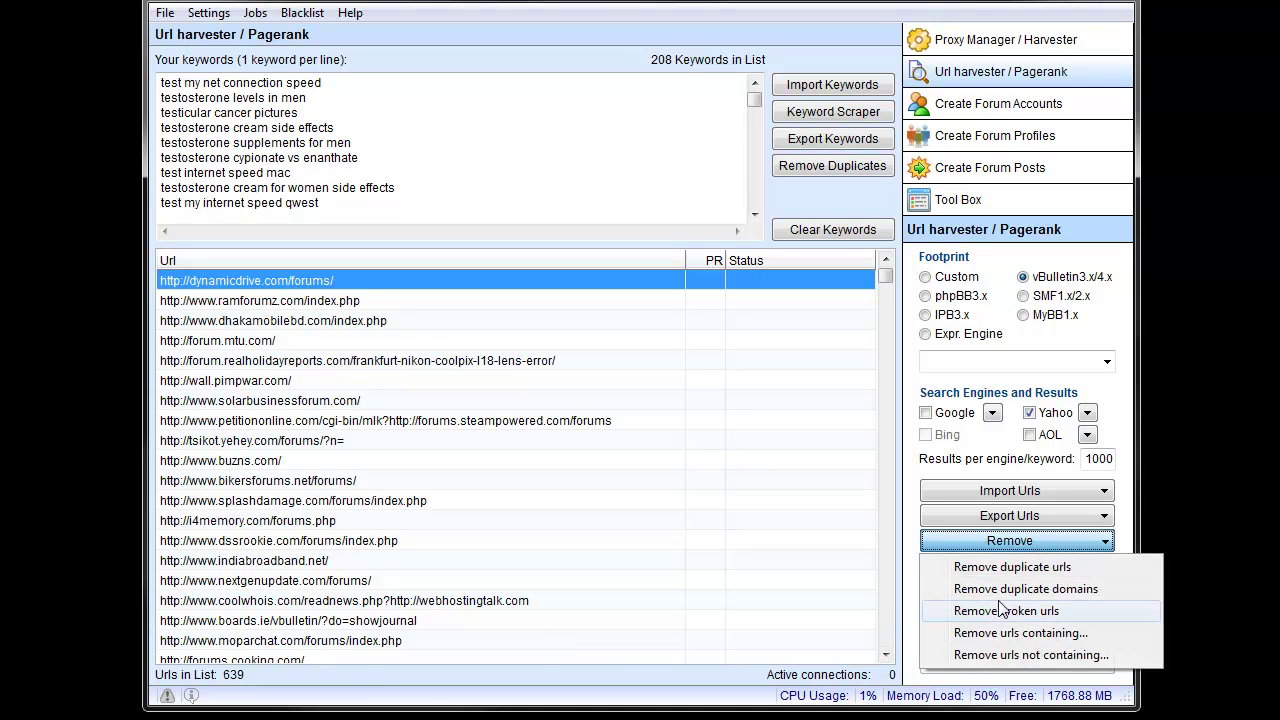
pyautogui.click(1050, 653)
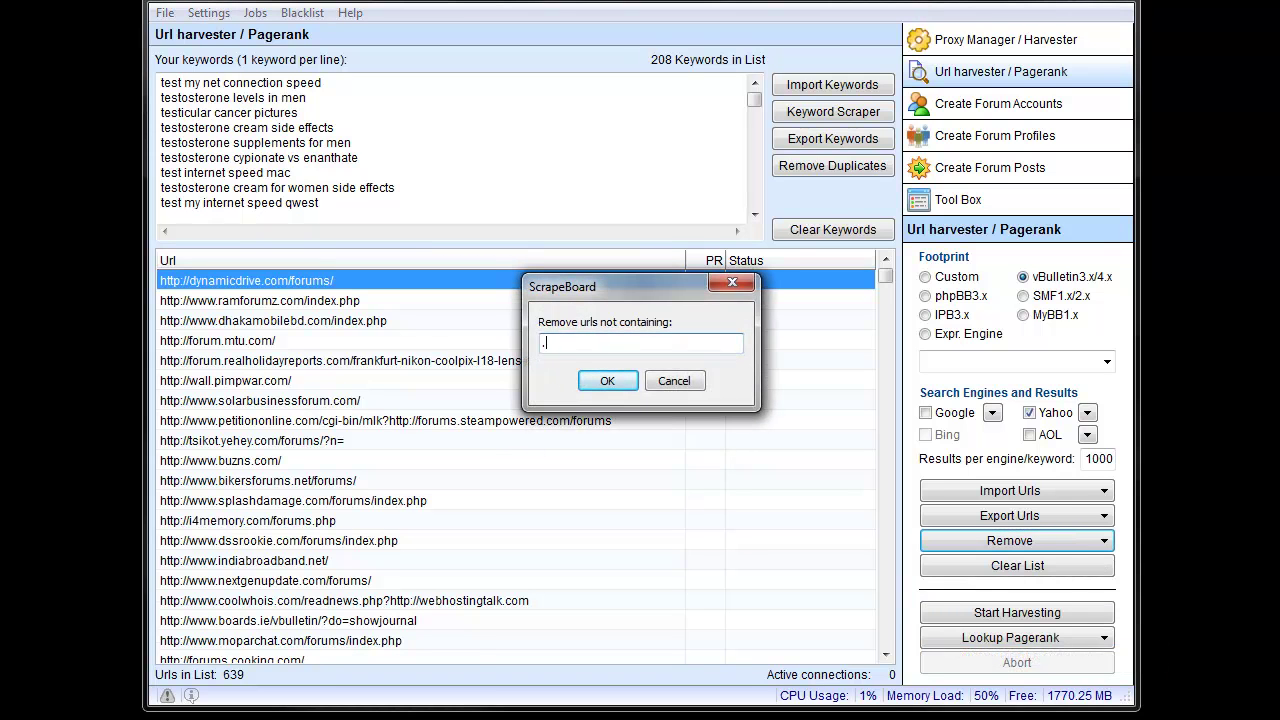
pyautogui.click(612, 381)
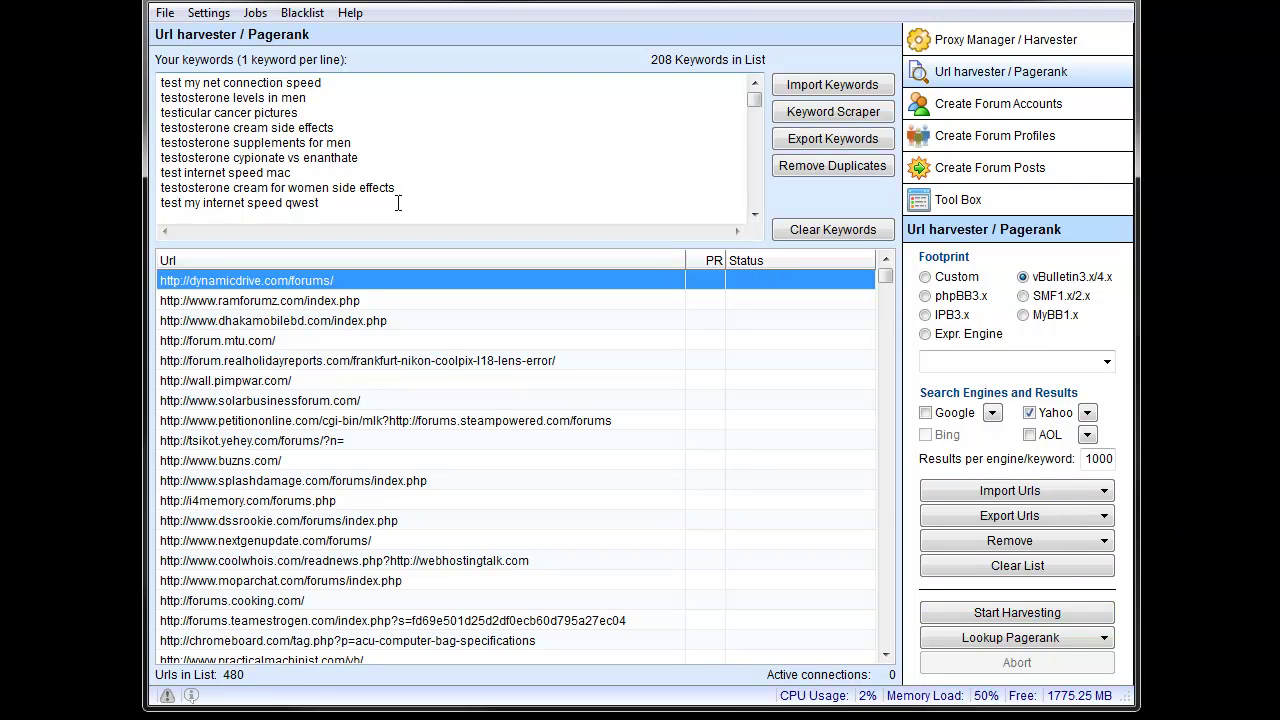
# - Clear the URL list and run a new harvest without proxies, aborting it partway through
pyautogui.click(1005, 566)
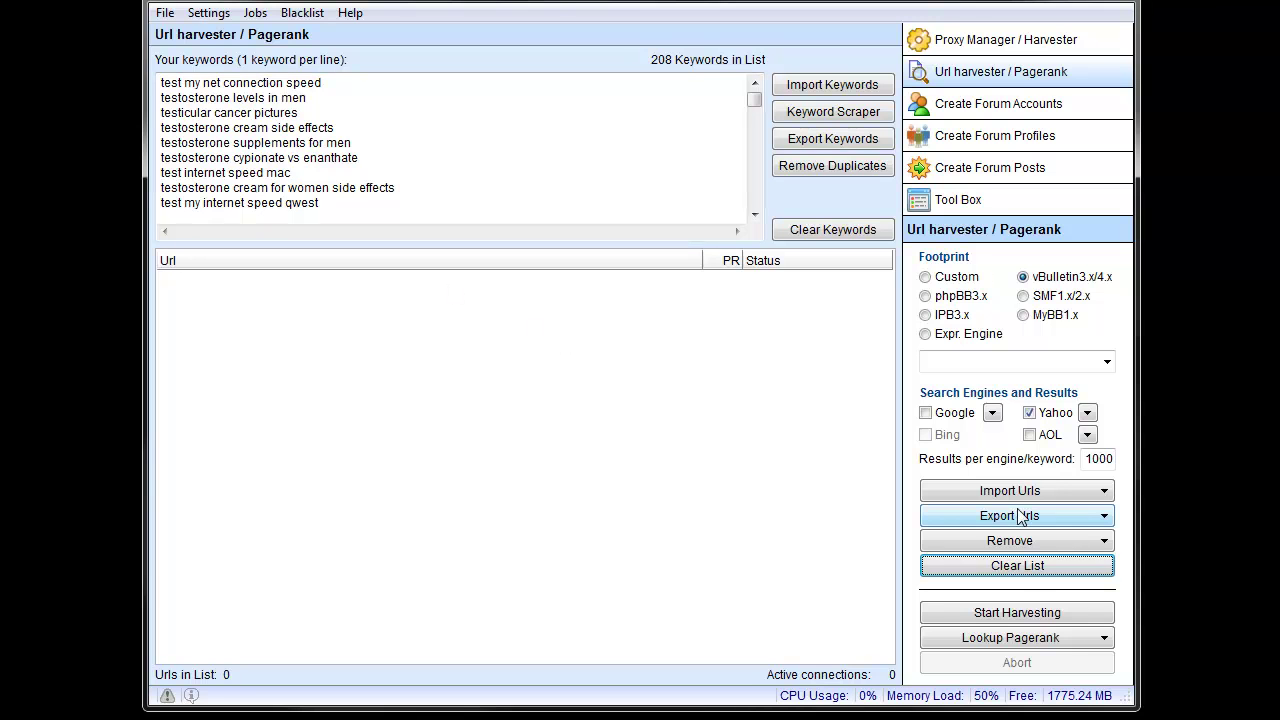
pyautogui.click(1030, 620)
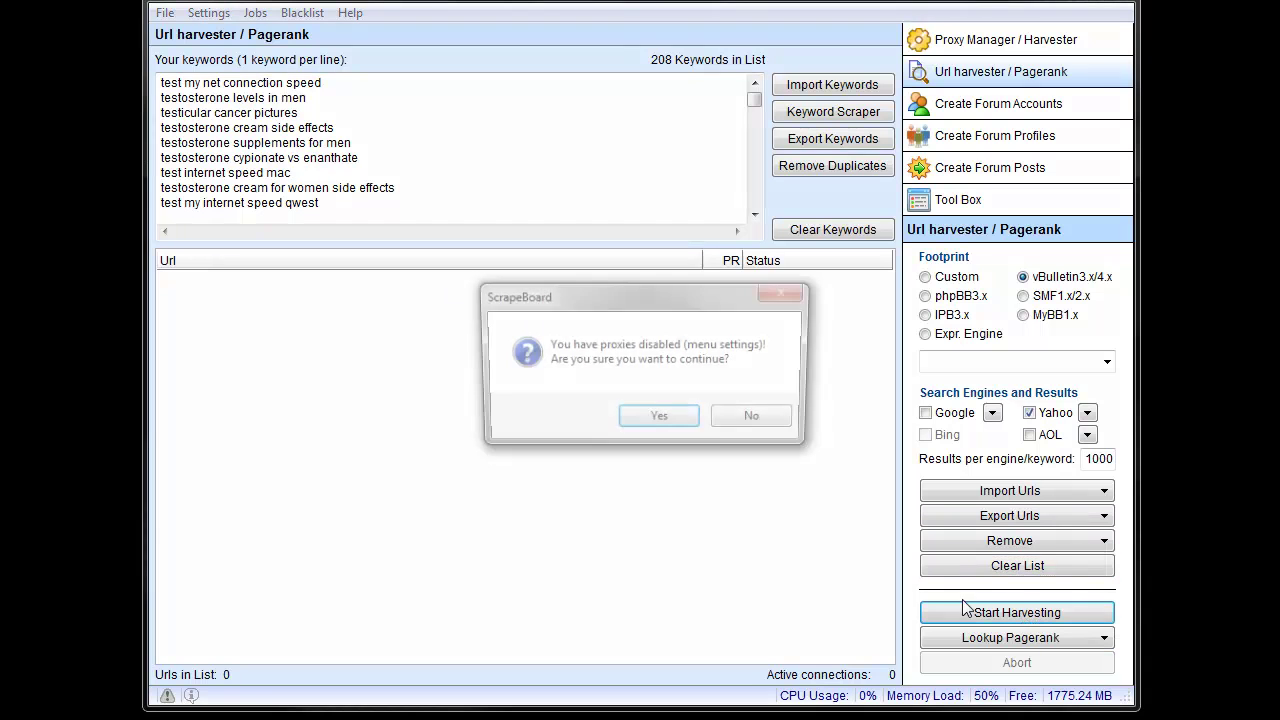
pyautogui.click(658, 422)
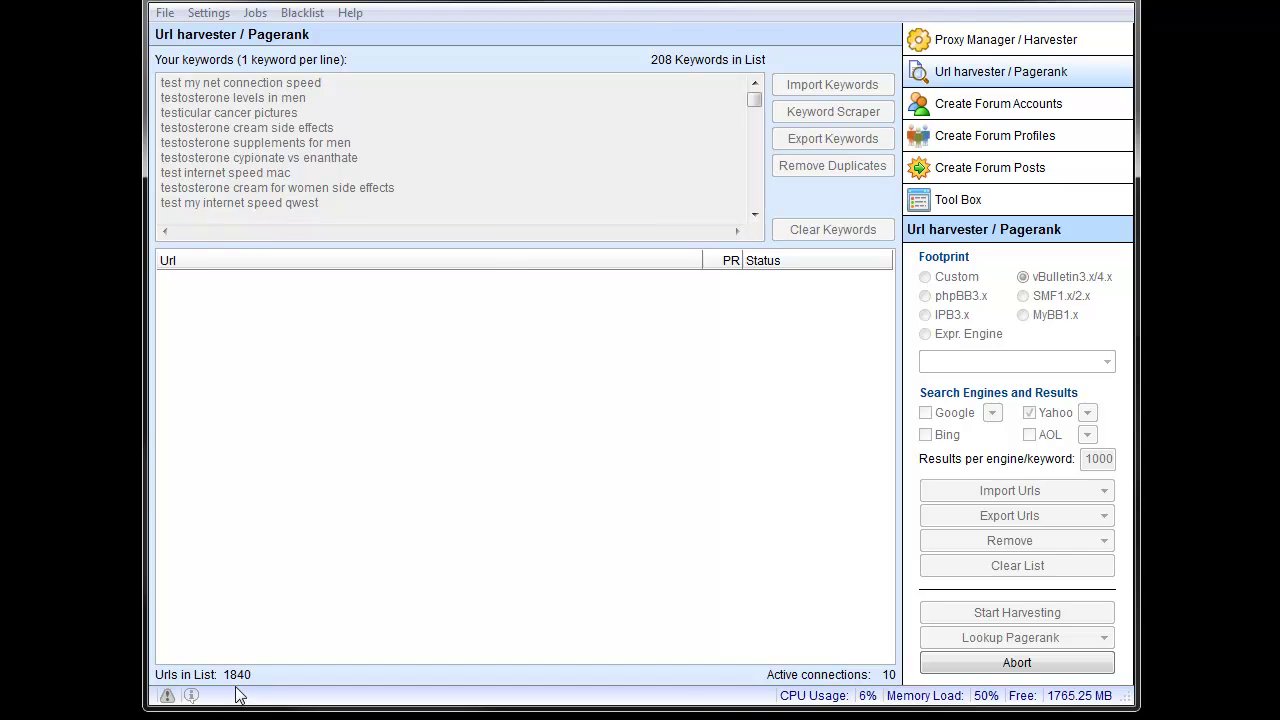
pyautogui.click(1012, 662)
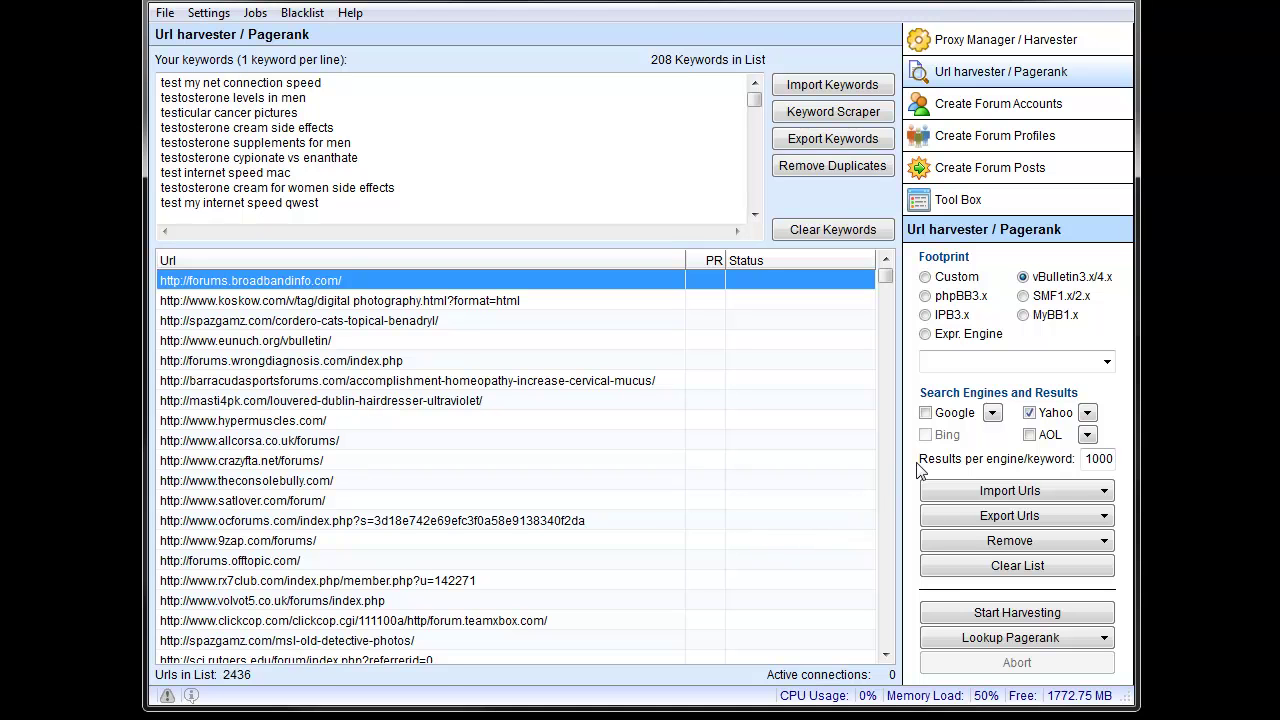
# - Remove duplicate URLs and broken URLs from the newly harvested list
pyautogui.click(1012, 541)
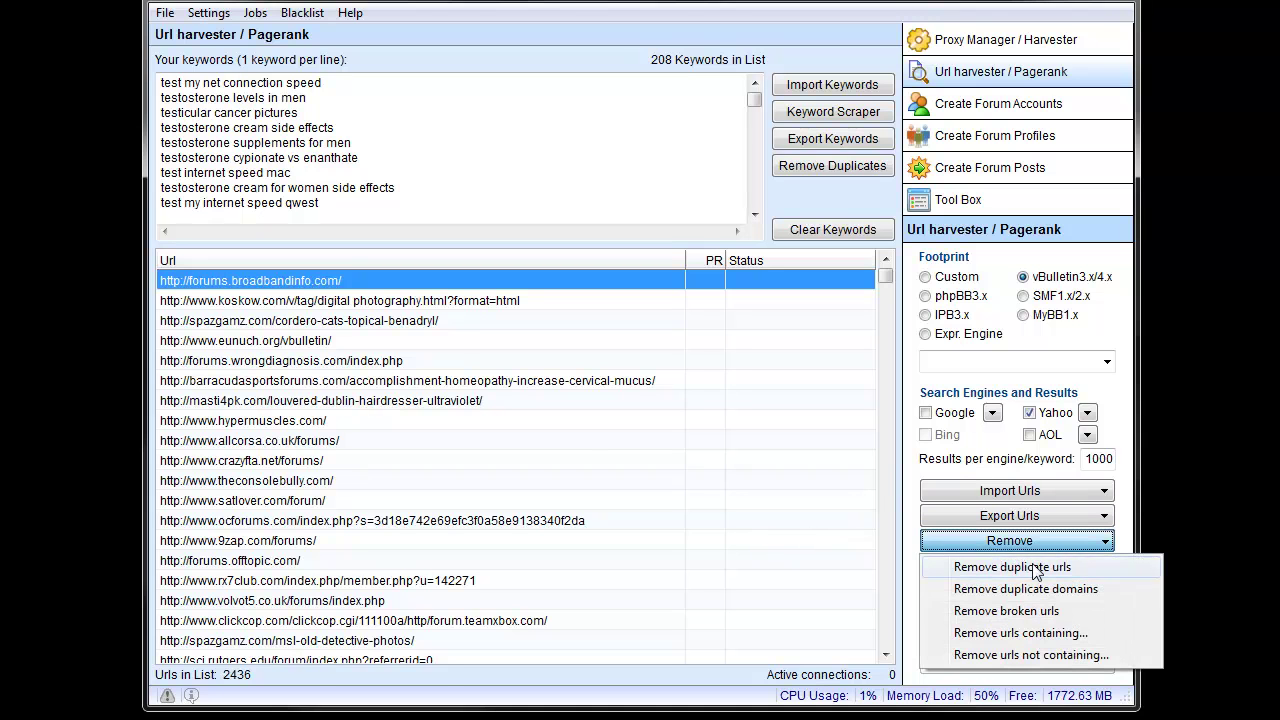
pyautogui.click(1030, 567)
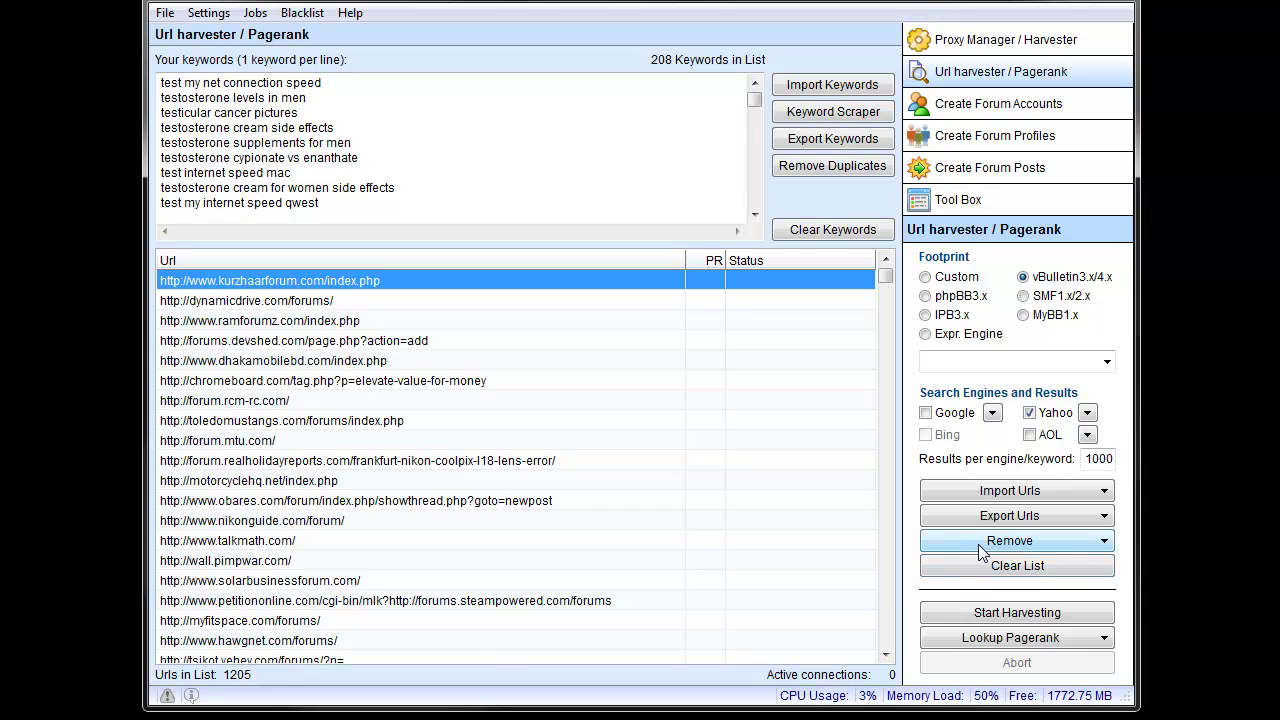
pyautogui.click(985, 541)
pyautogui.click(1000, 610)
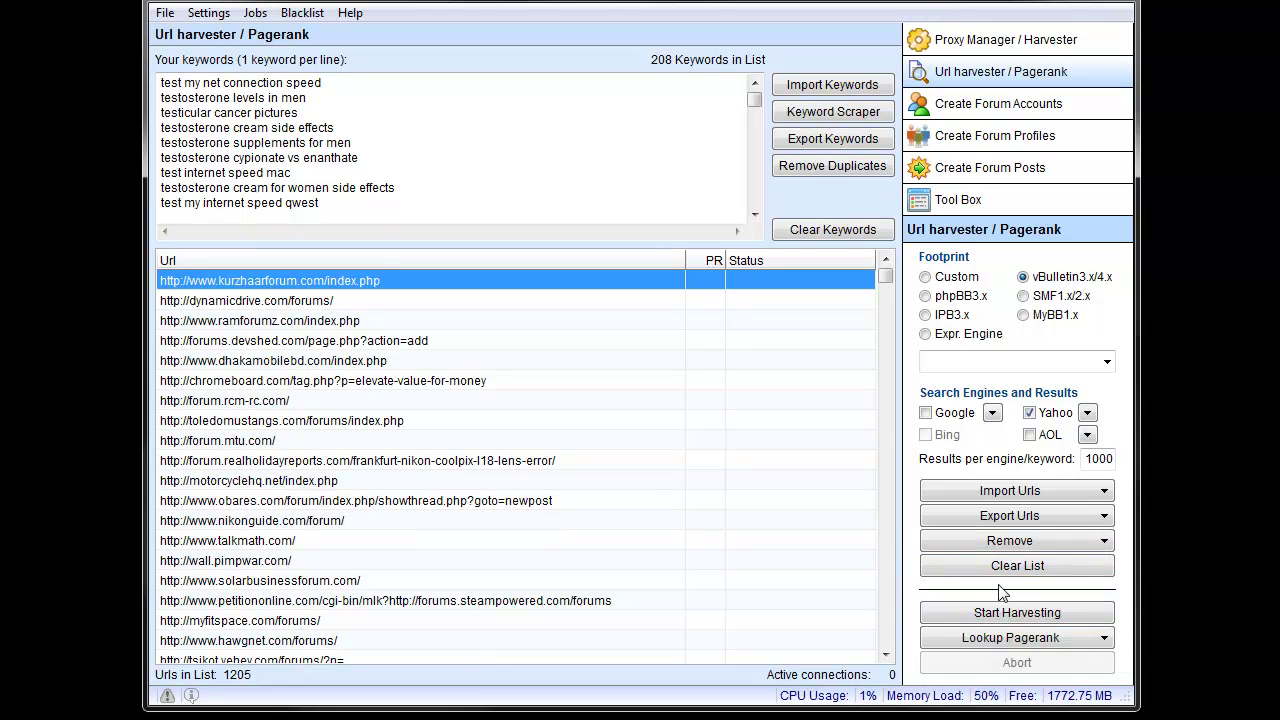
# - Look up the PageRank of the root domains for the harvested URLs and abort the lookup partway through
pyautogui.click(1110, 638)
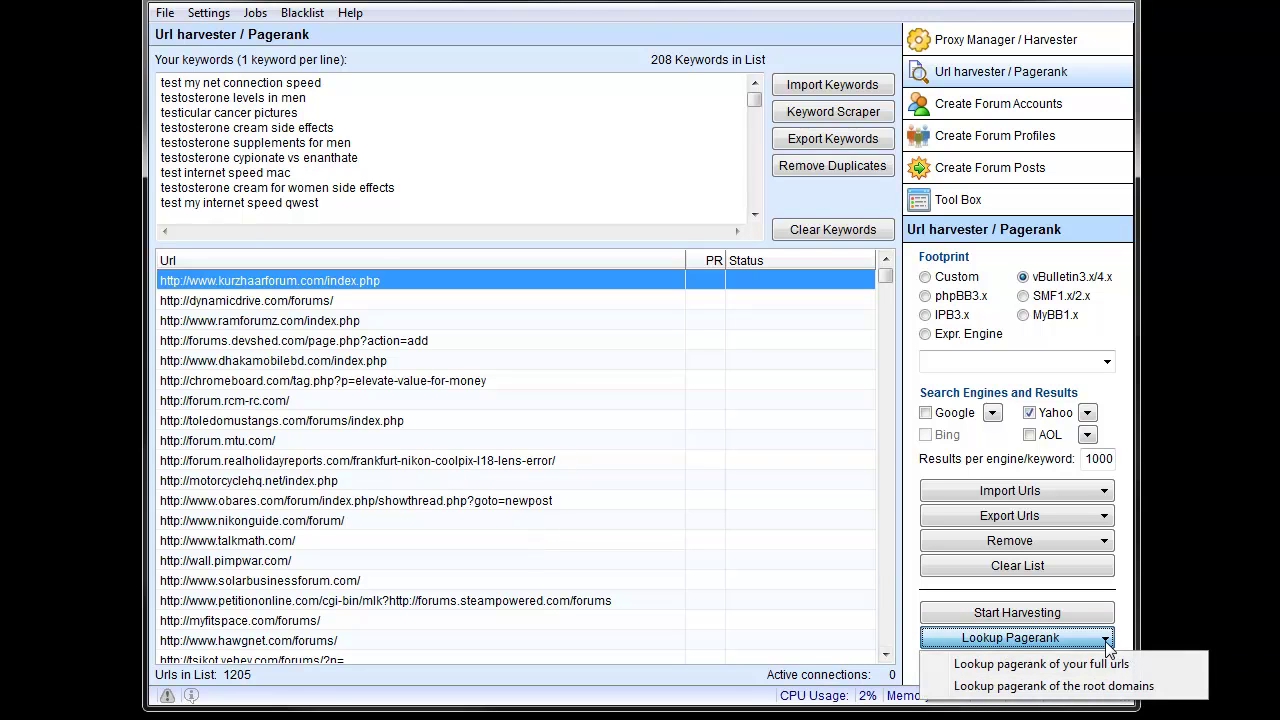
pyautogui.click(1138, 686)
pyautogui.click(660, 422)
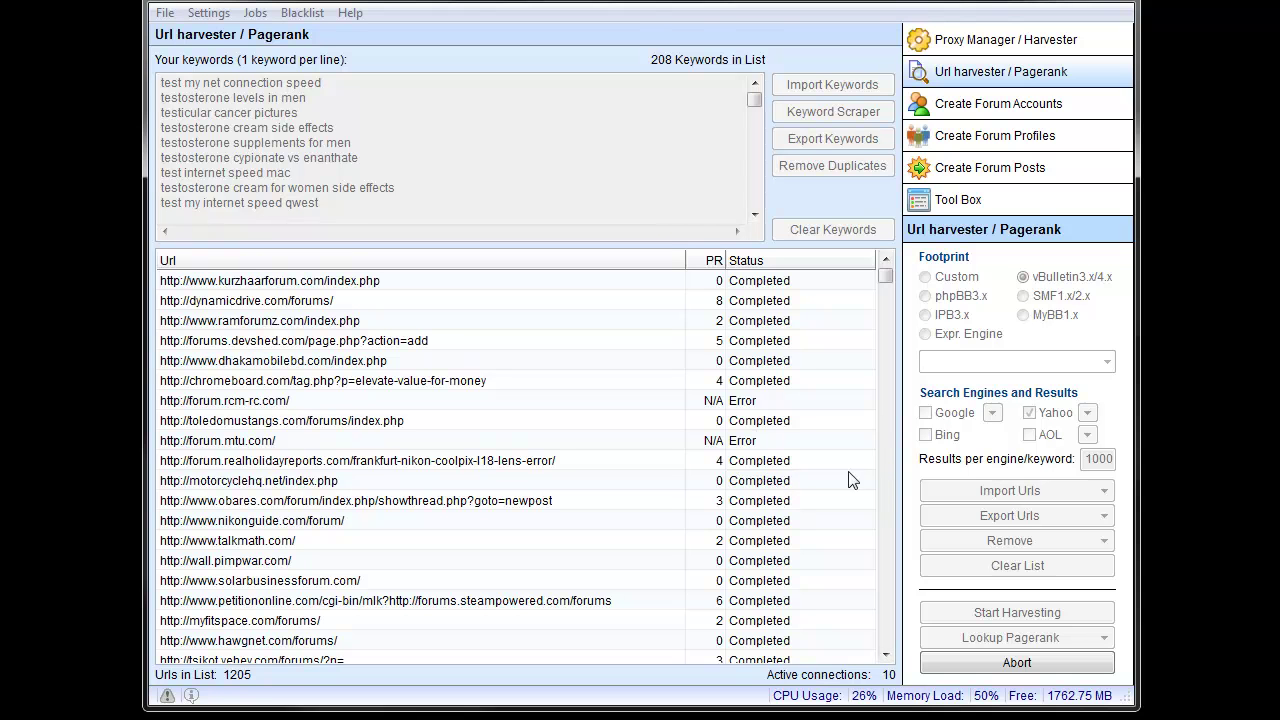
pyautogui.scroll(-20, 885, 420)
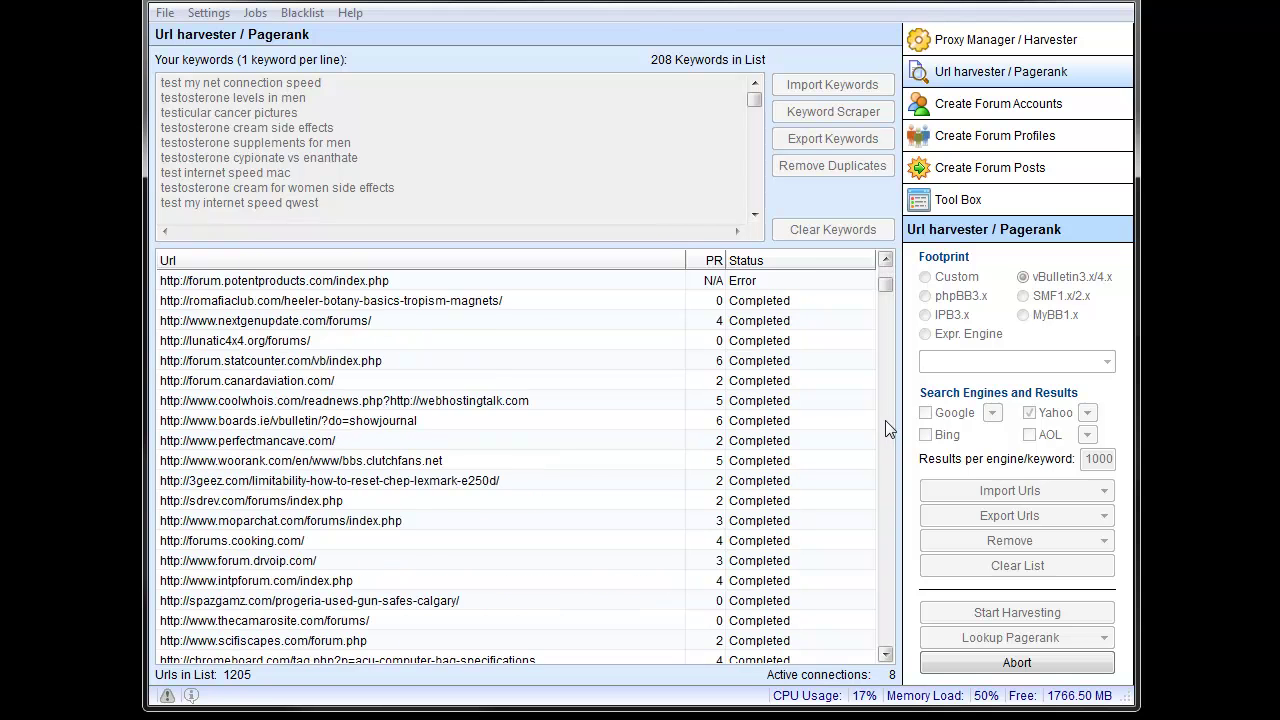
pyautogui.moveTo(885, 313)
pyautogui.mouseDown()
pyautogui.moveTo(886, 362)
pyautogui.moveTo(886, 328)
pyautogui.mouseUp()
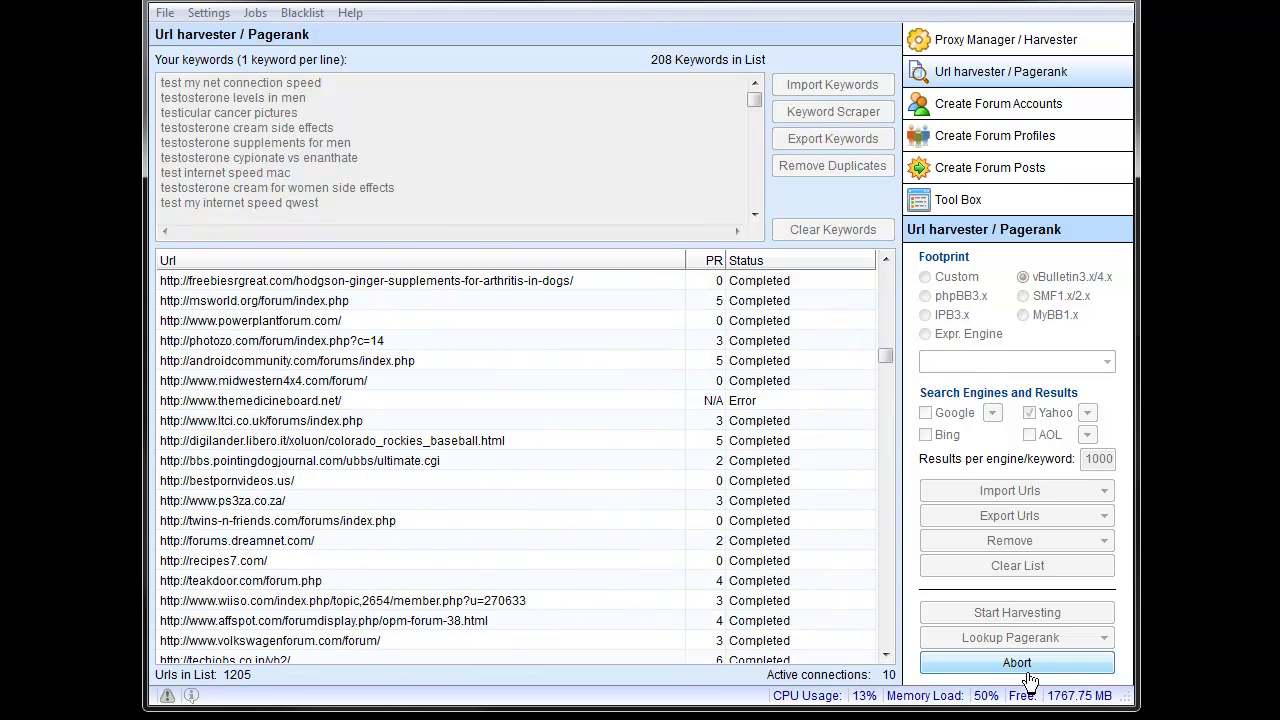
pyautogui.click(1017, 662)
# - Sort the URL list by PageRank from highest to lowest and look through the ranked URLs
pyautogui.click(889, 375)
pyautogui.moveTo(889, 375); pyautogui.dragTo(887, 276)
pyautogui.click(715, 261)
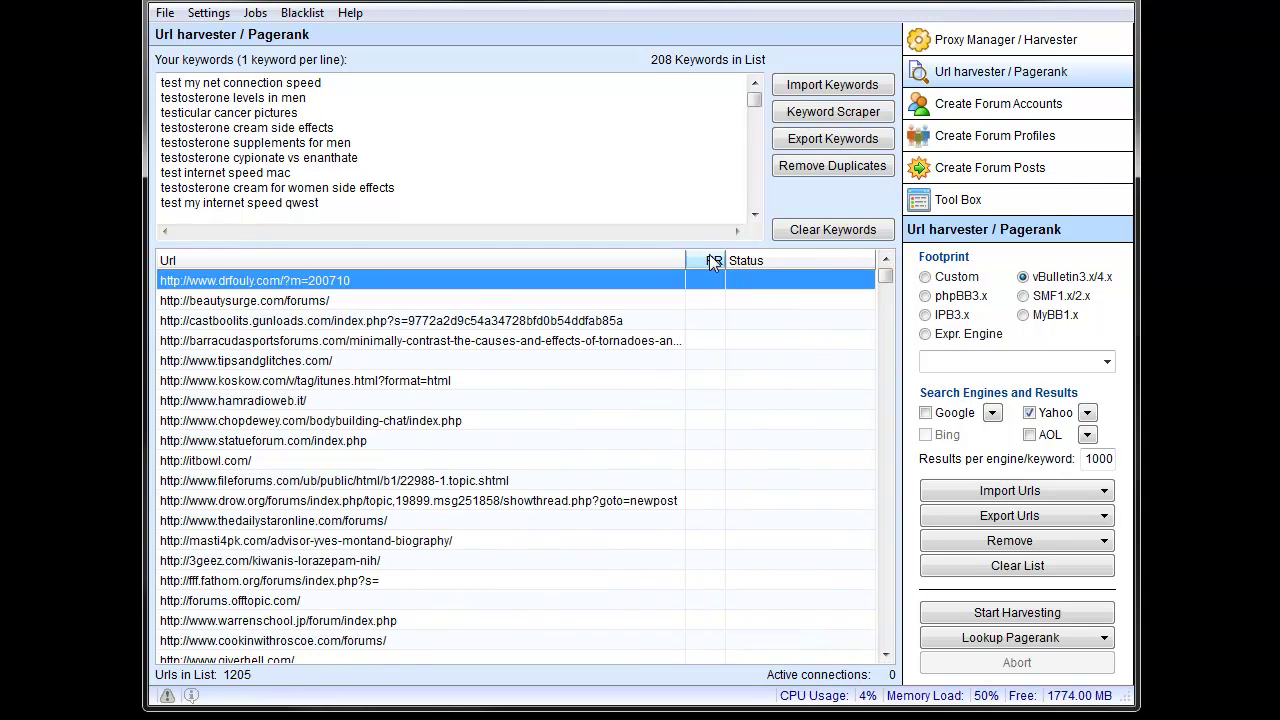
pyautogui.click(713, 261)
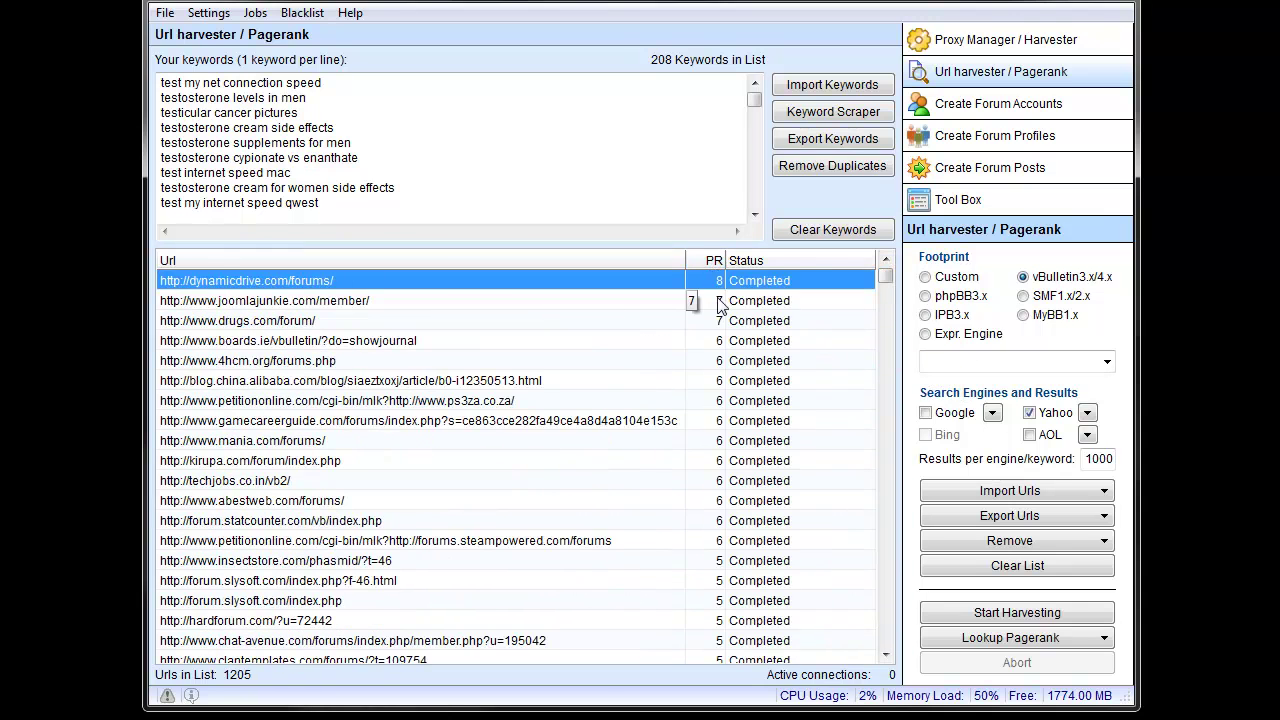
pyautogui.scroll(-10, 729, 436)
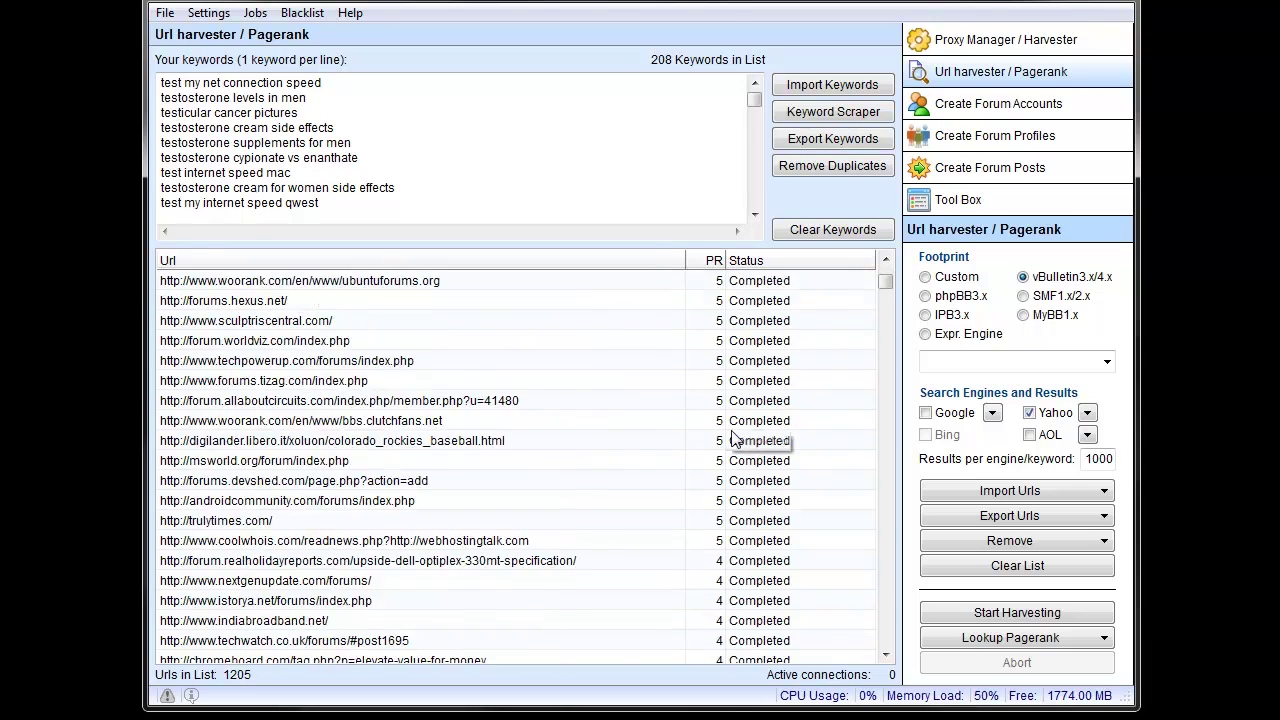
pyautogui.scroll(-10, 729, 436)
pyautogui.scroll(5, 766, 280)
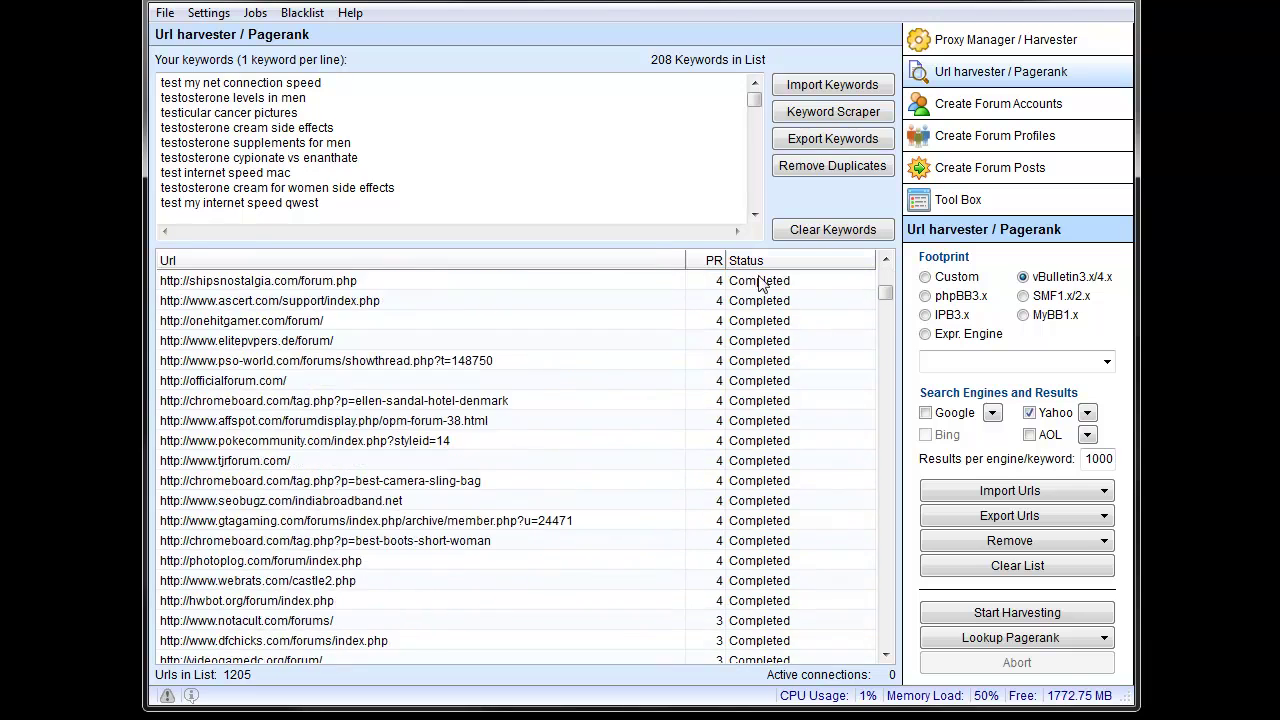
pyautogui.scroll(10, 780, 365)
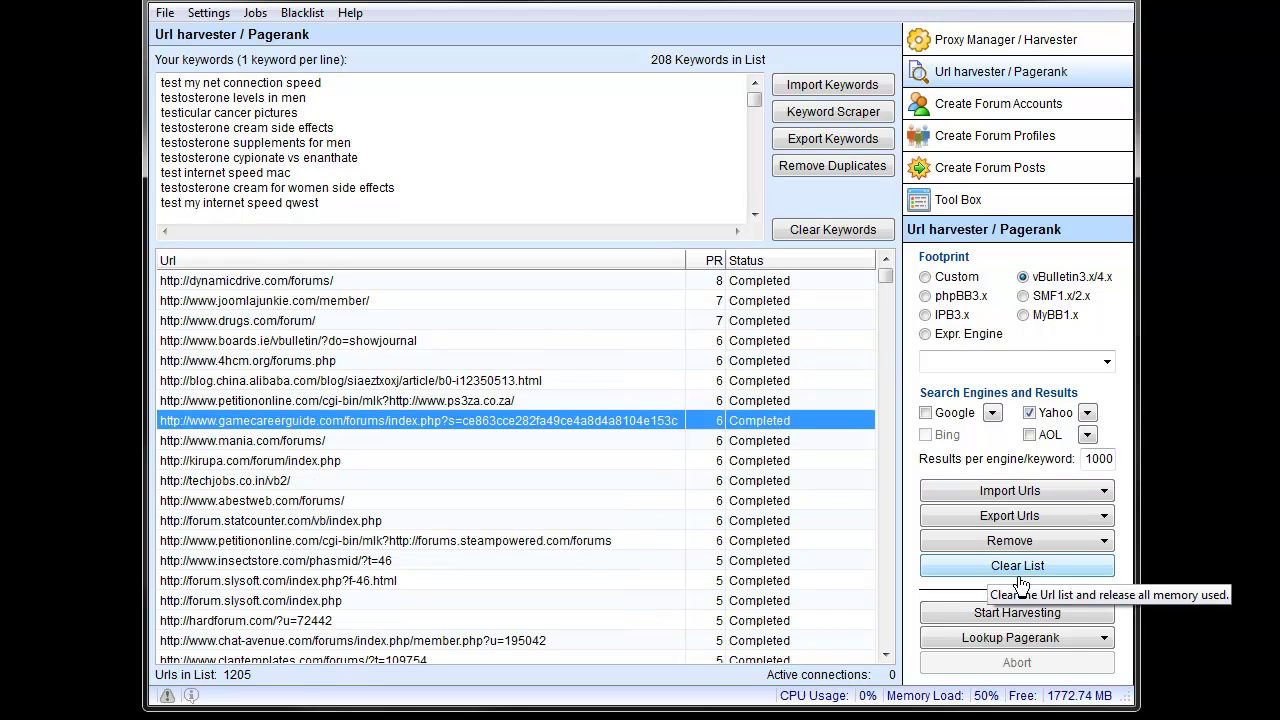
# - Transfer the harvested URLs to forum accounts
pyautogui.click(1012, 516)
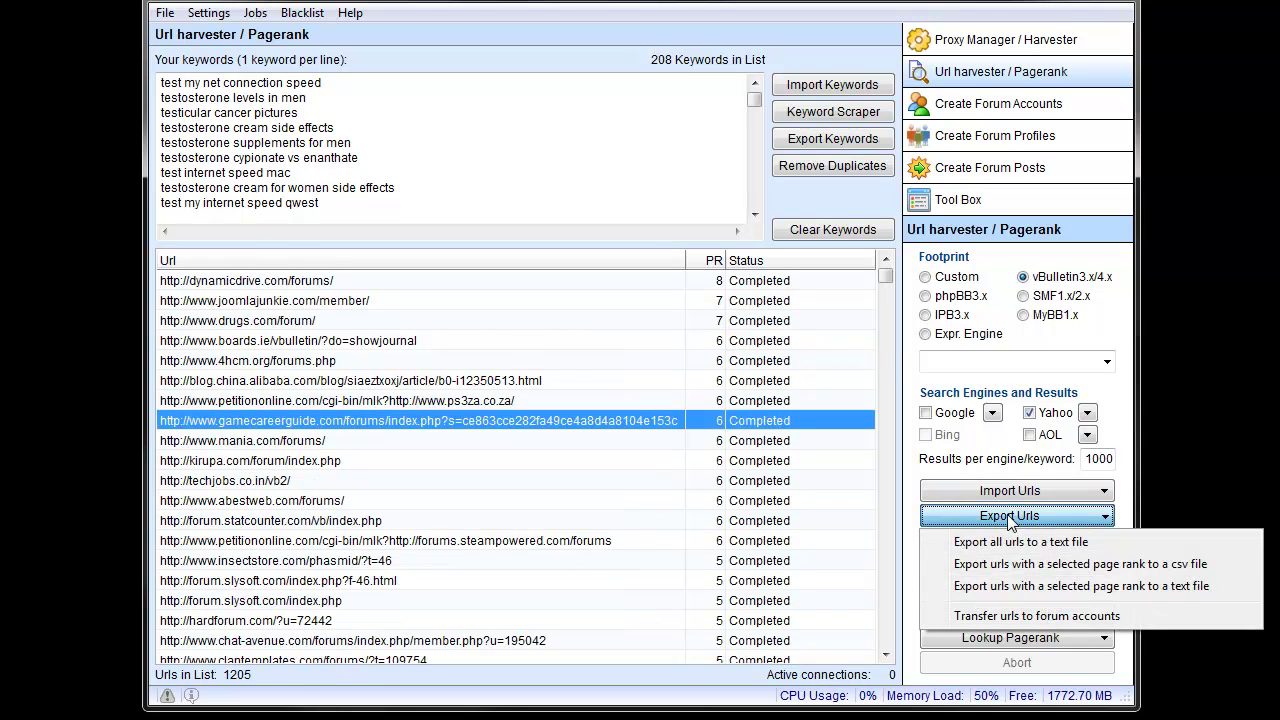
pyautogui.click(1098, 333)
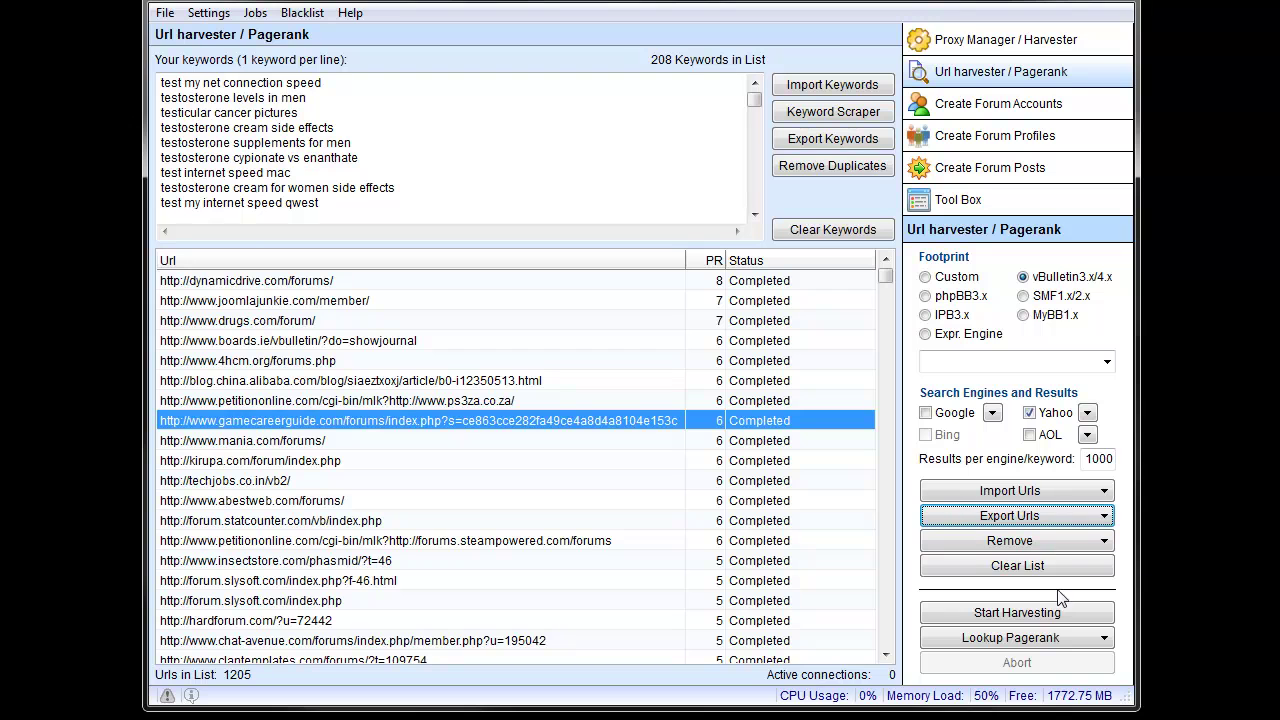
pyautogui.click(1025, 518)
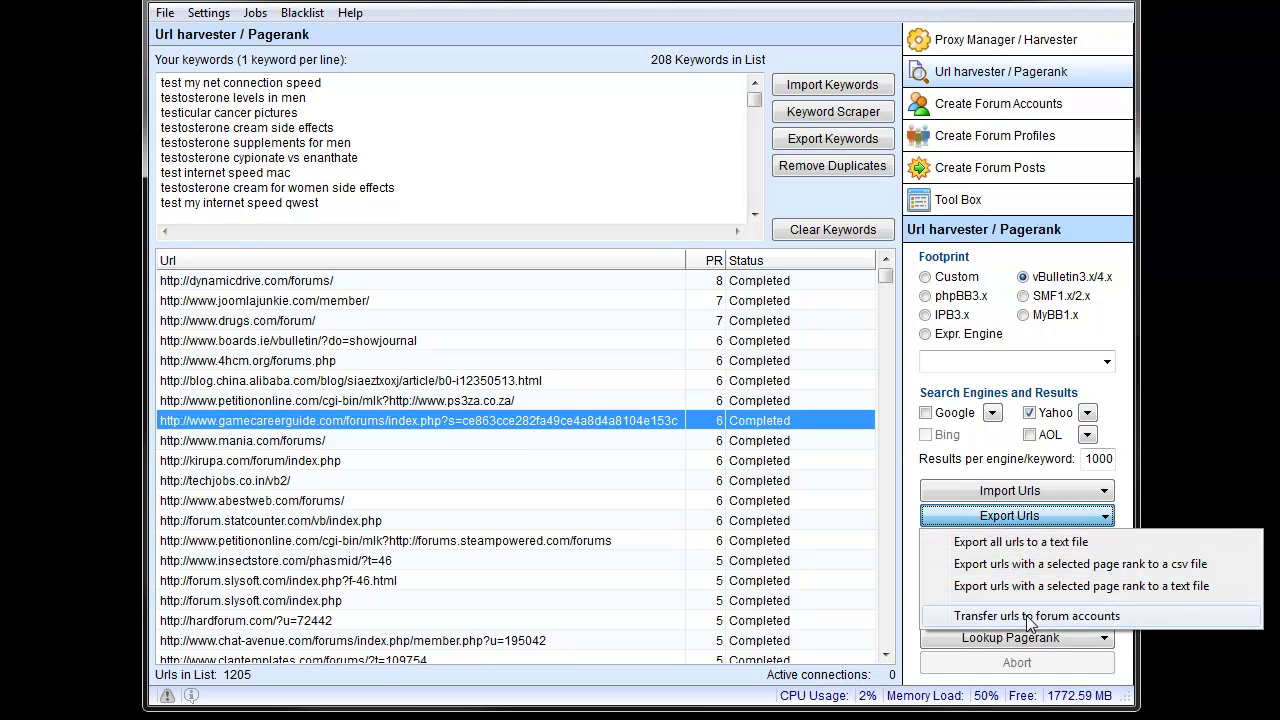
pyautogui.click(1030, 617)
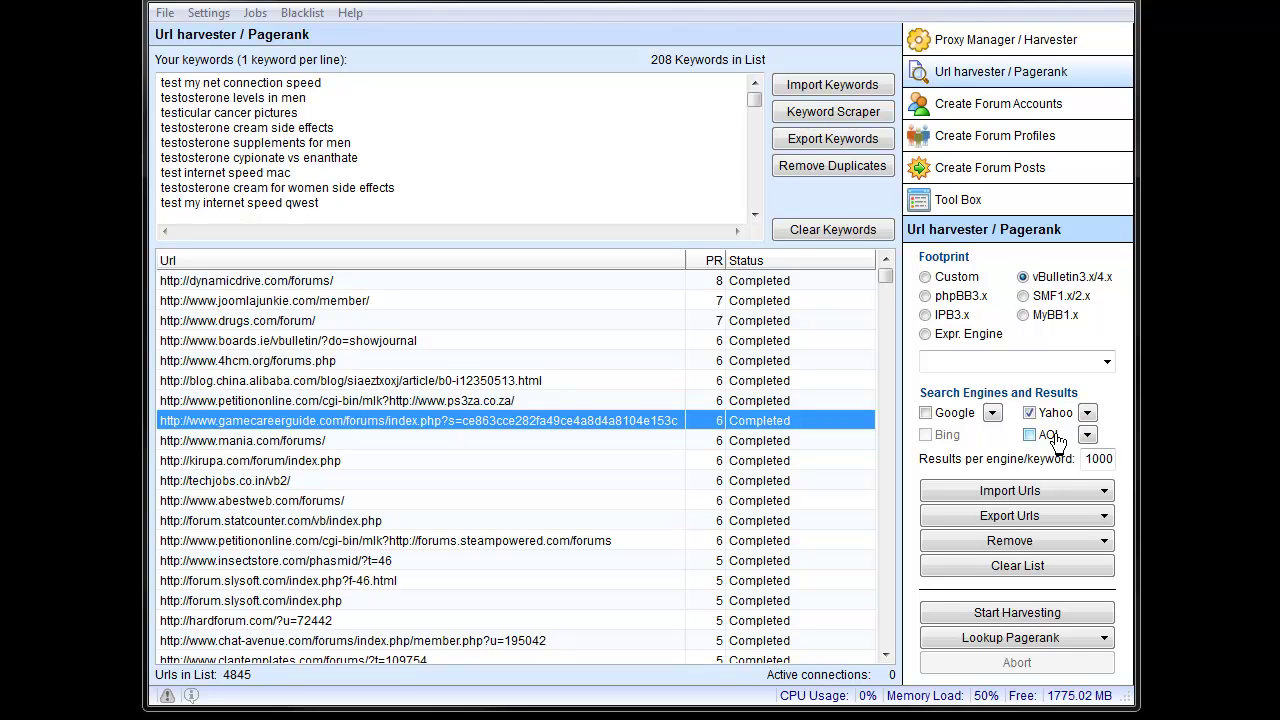
# - Examine the connection and timeout settings for the URL harvester and PageRank lookup, and close them
pyautogui.click(208, 13)
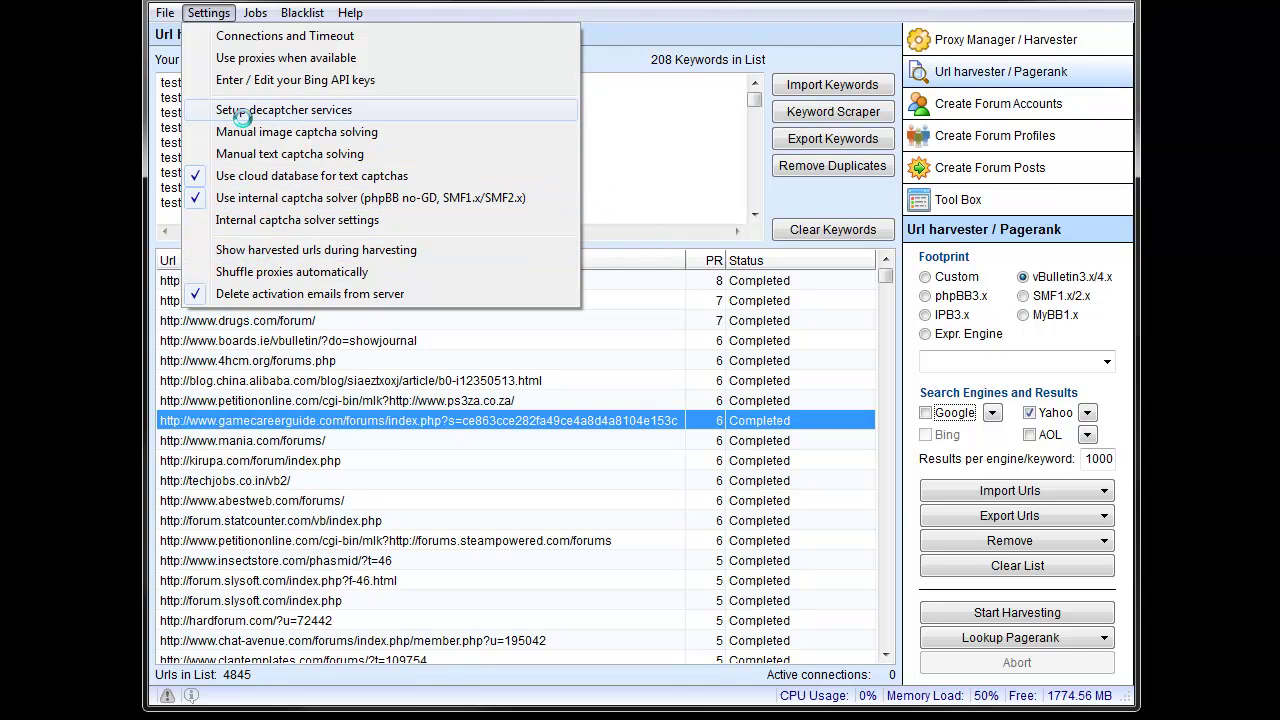
pyautogui.click(348, 36)
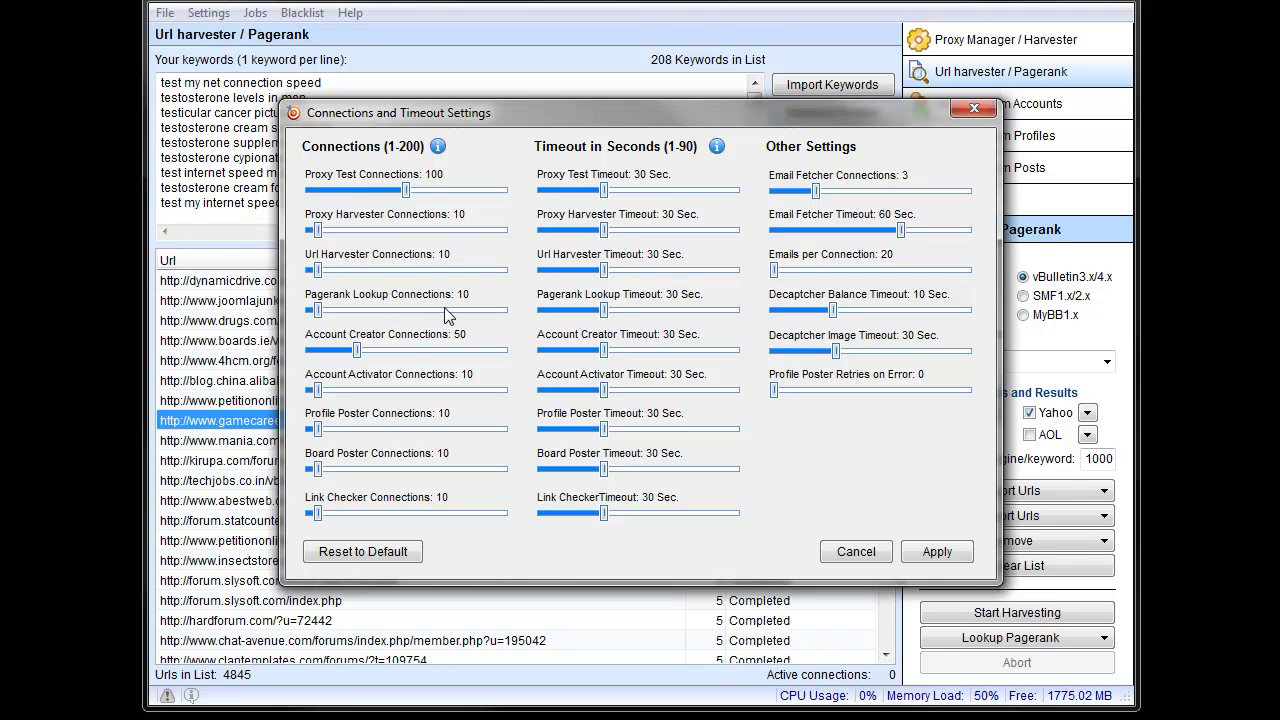
pyautogui.moveTo(725, 114); pyautogui.dragTo(562, 98)
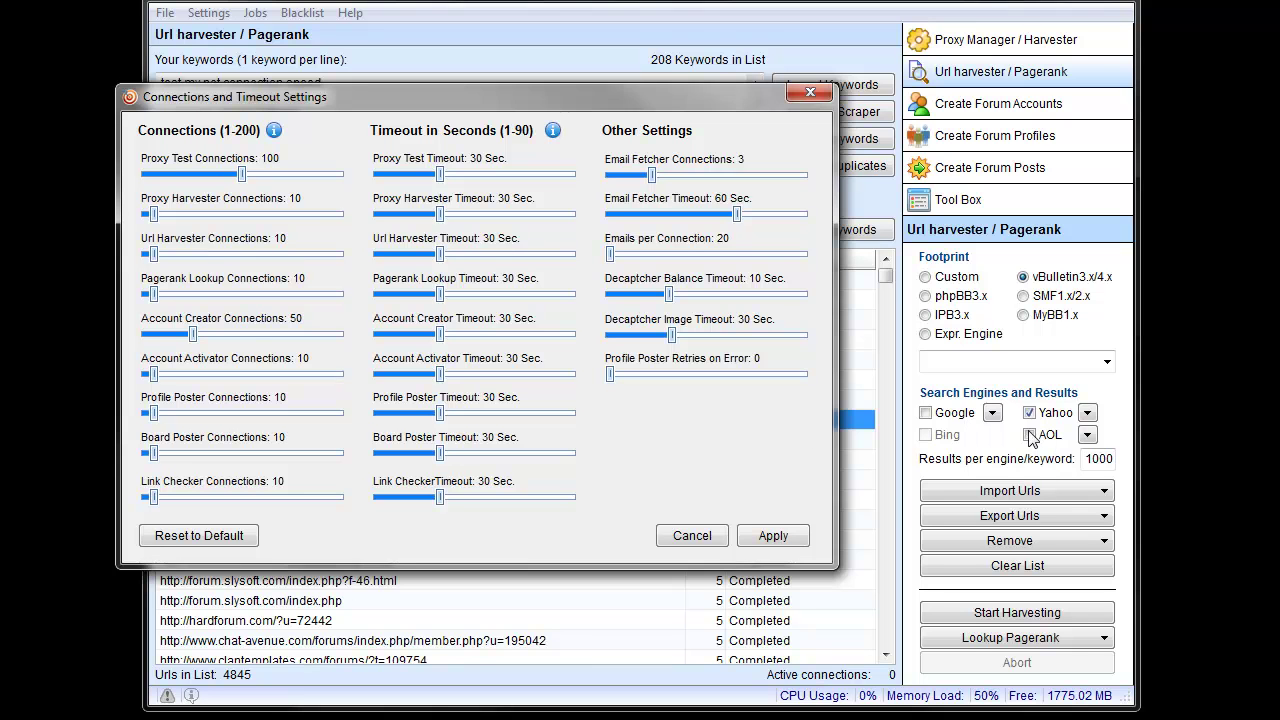
pyautogui.click(770, 535)
# - Enable AOL and Google as additional search engines for harvesting
pyautogui.click(1029, 434)
pyautogui.click(925, 412)
# - Try URL harvester connection counts of 200 and 38 in the connection settings, and discard the changes
pyautogui.click(208, 12)
pyautogui.click(258, 36)
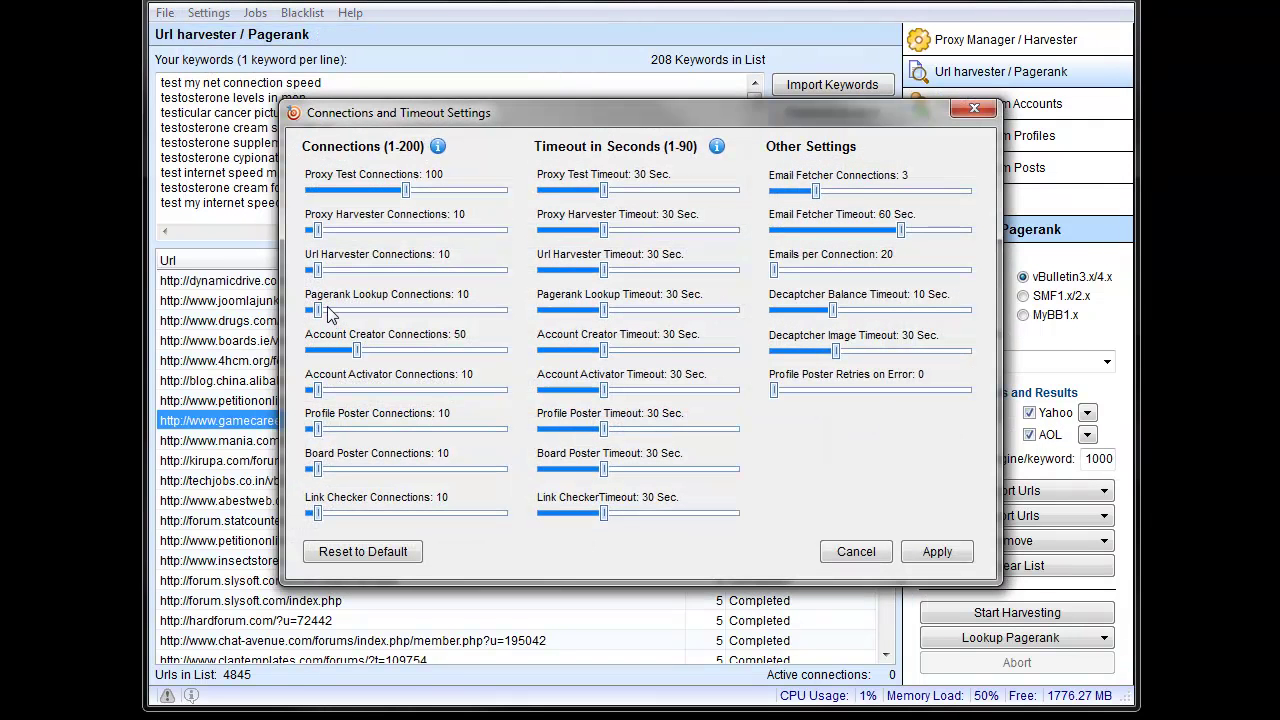
pyautogui.moveTo(721, 117); pyautogui.dragTo(611, 97)
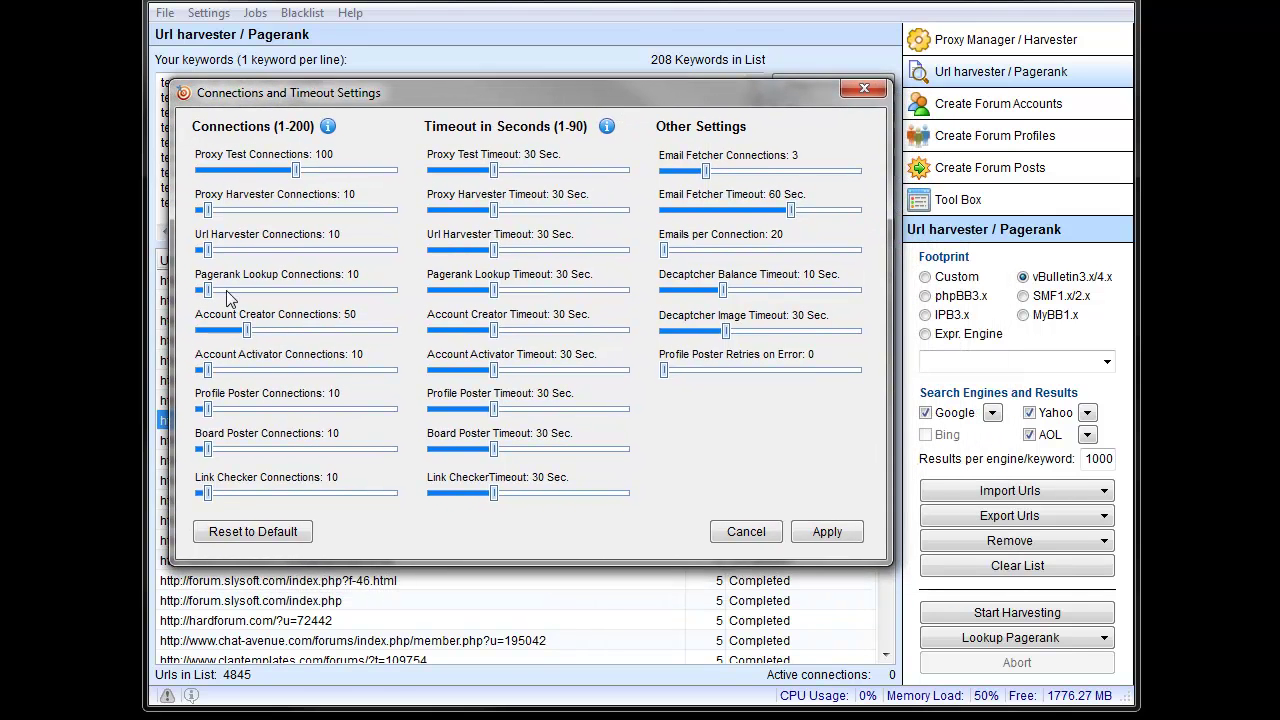
pyautogui.moveTo(207, 250); pyautogui.dragTo(442, 272)
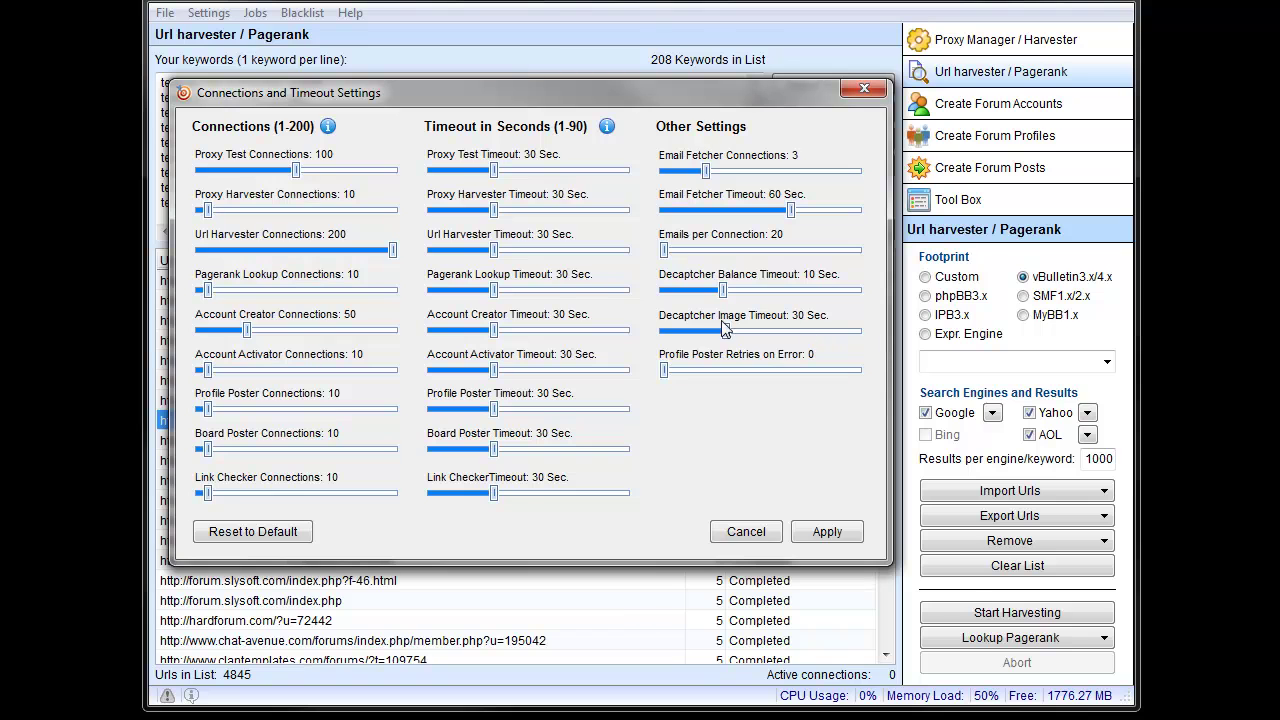
pyautogui.moveTo(395, 257); pyautogui.dragTo(240, 257)
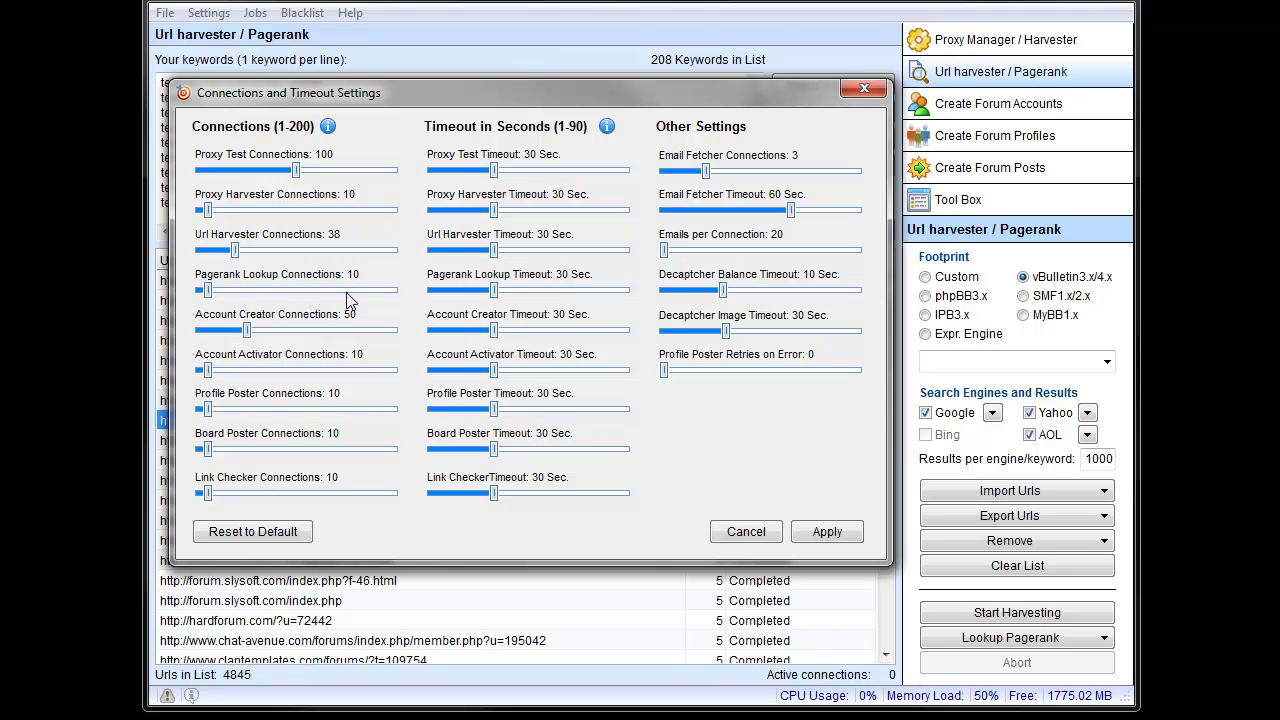
pyautogui.click(745, 532)
# - Reset all connection and timeout settings to their default values and apply them
pyautogui.click(208, 12)
pyautogui.click(220, 36)
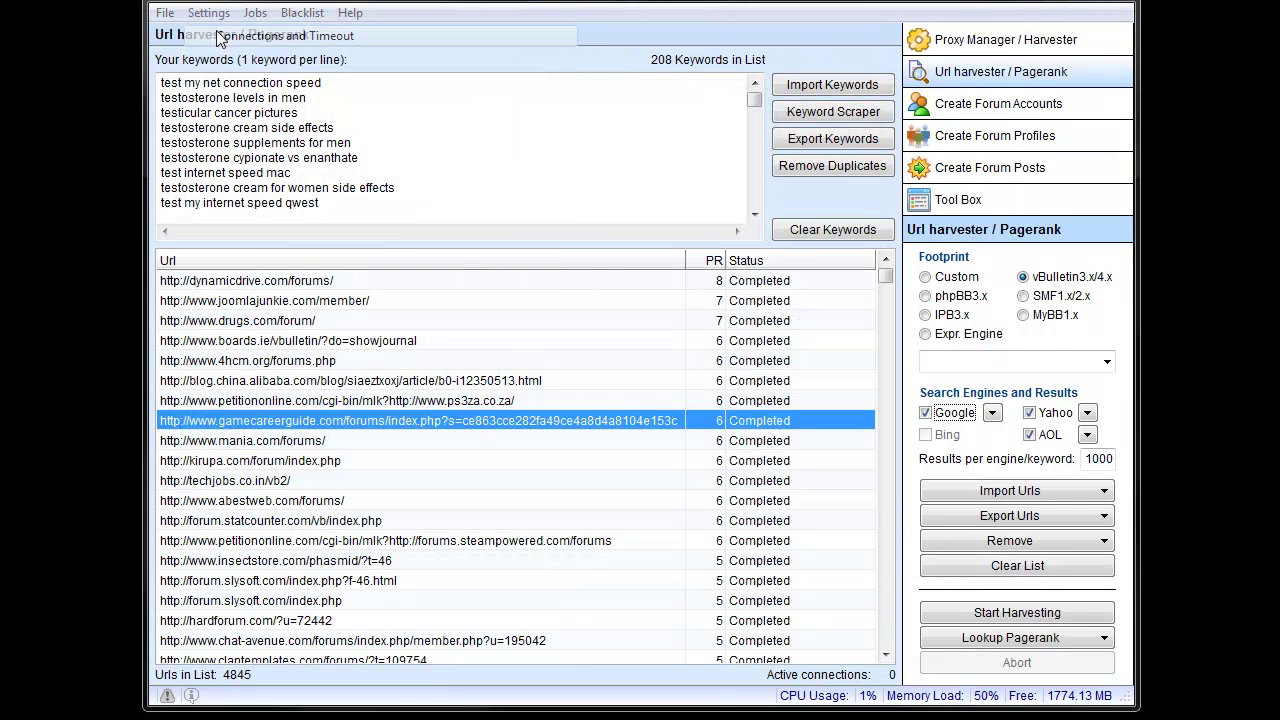
pyautogui.click(362, 552)
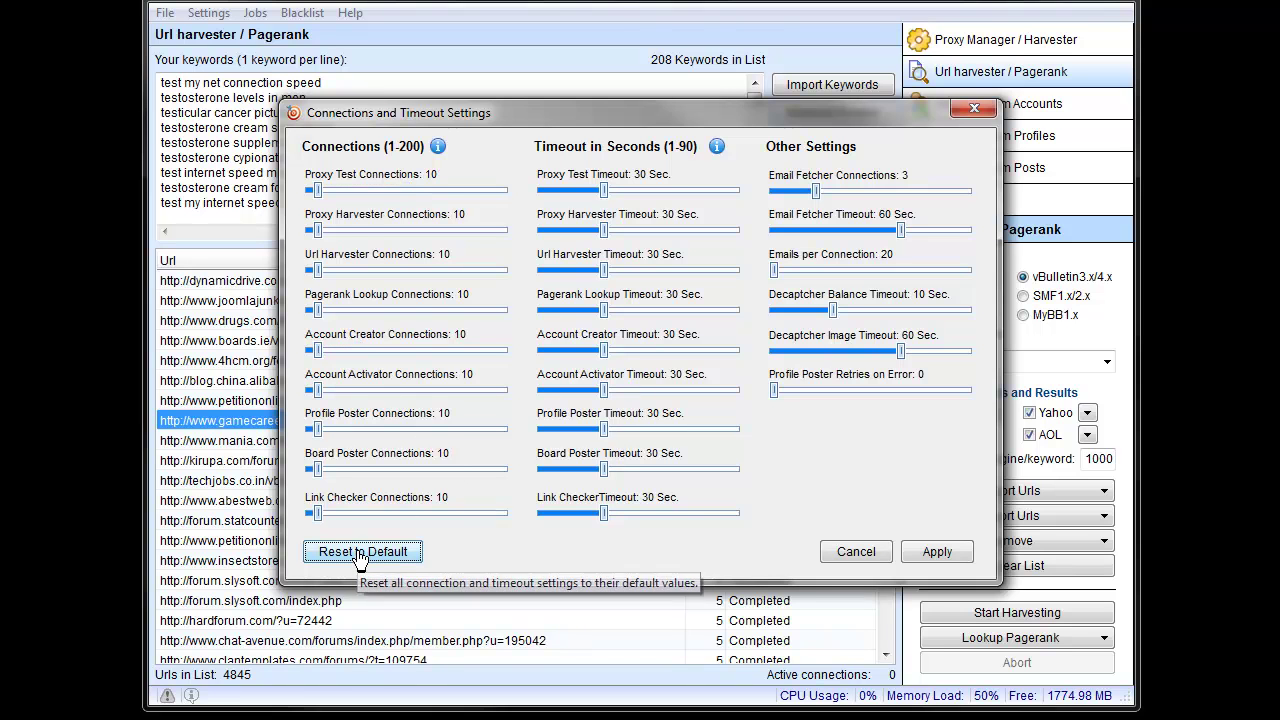
pyautogui.click(938, 553)
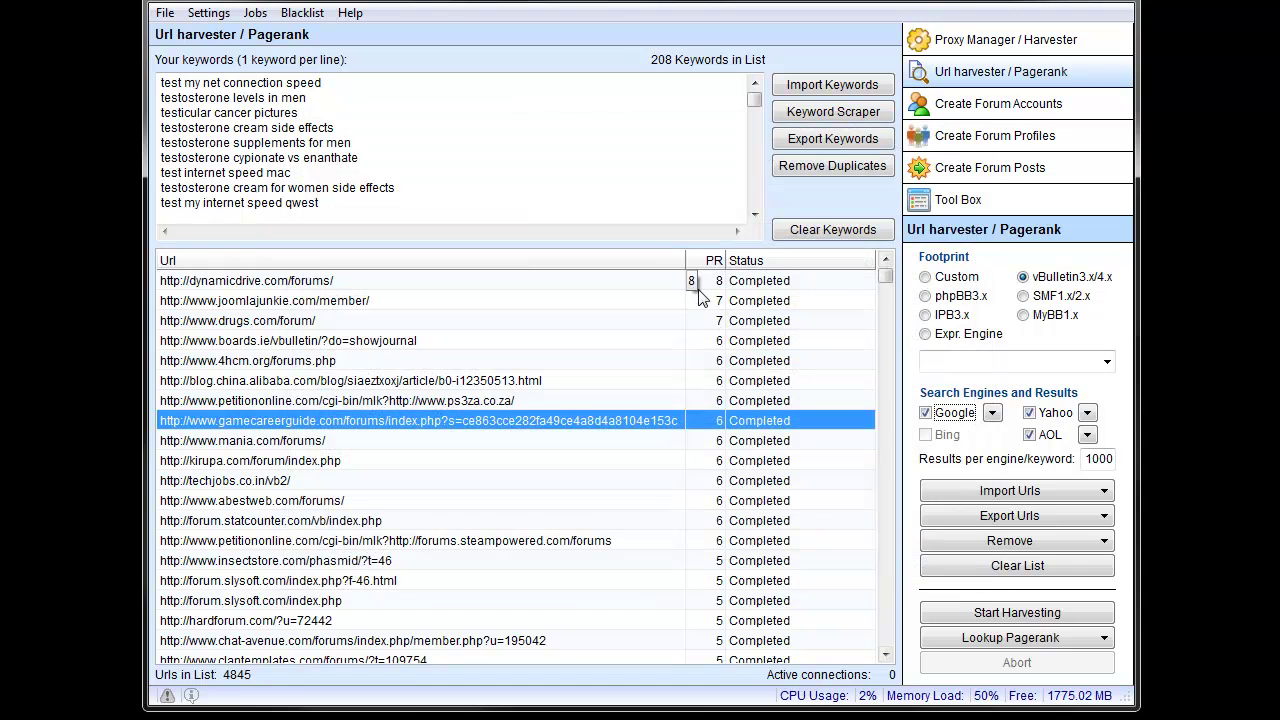